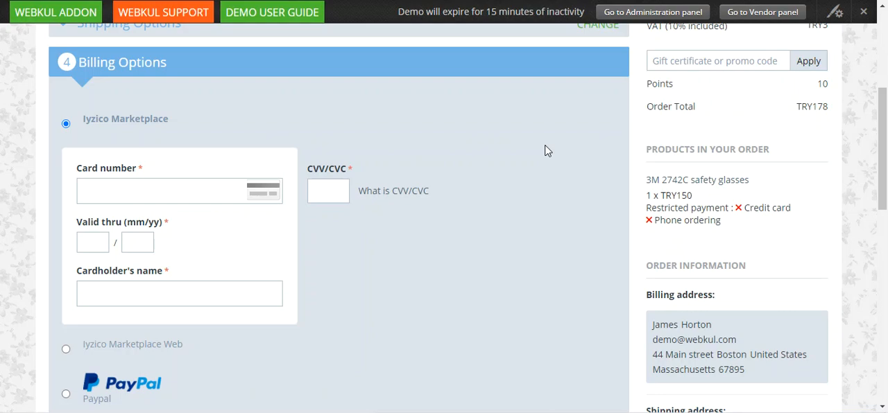
Step: Switch the billing option from Iyzico Marketplace to Iyzico Marketplace Web
left_click_drag(883, 143, 886, 100)
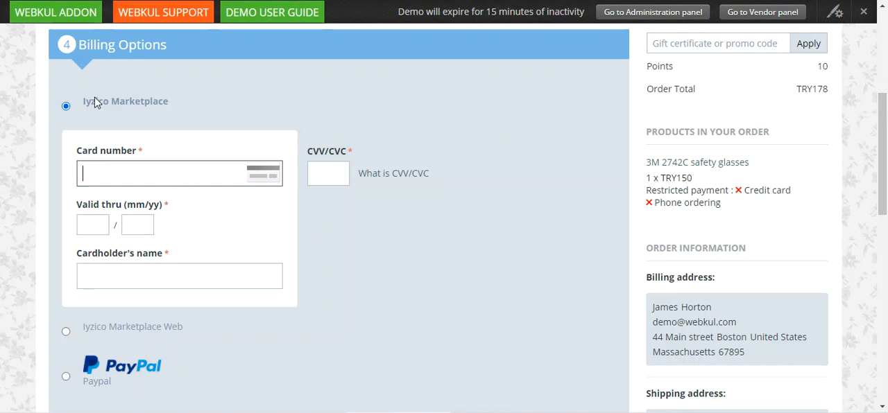
left_click_drag(90, 106, 155, 104)
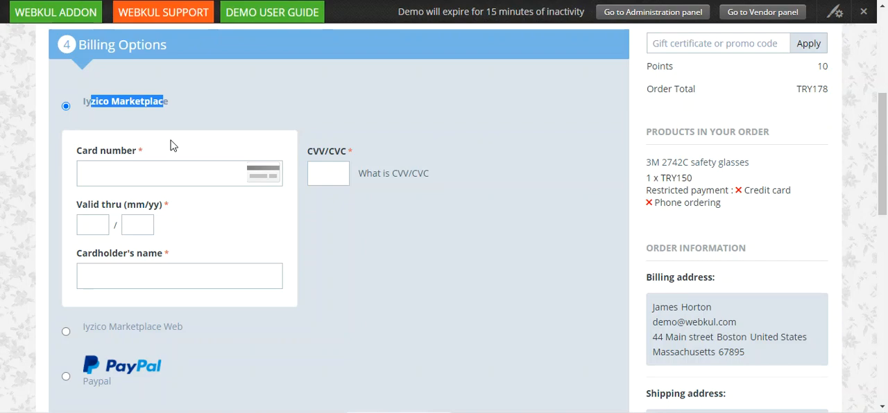
scroll(172, 145, "down", 2)
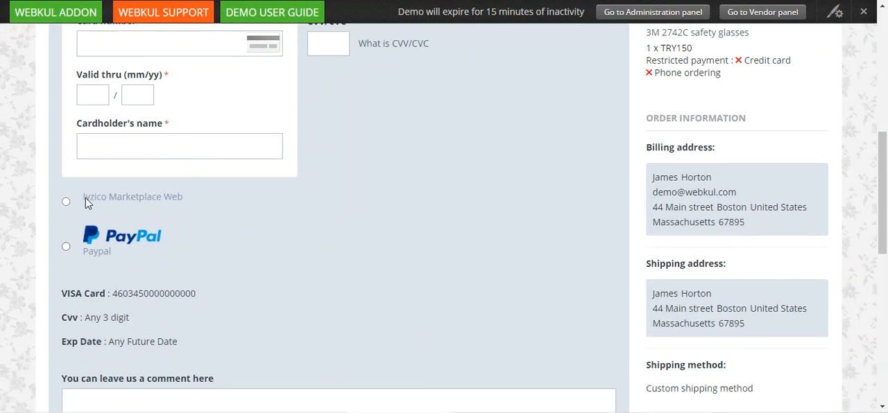
left_click_drag(86, 198, 183, 202)
left_click(66, 201)
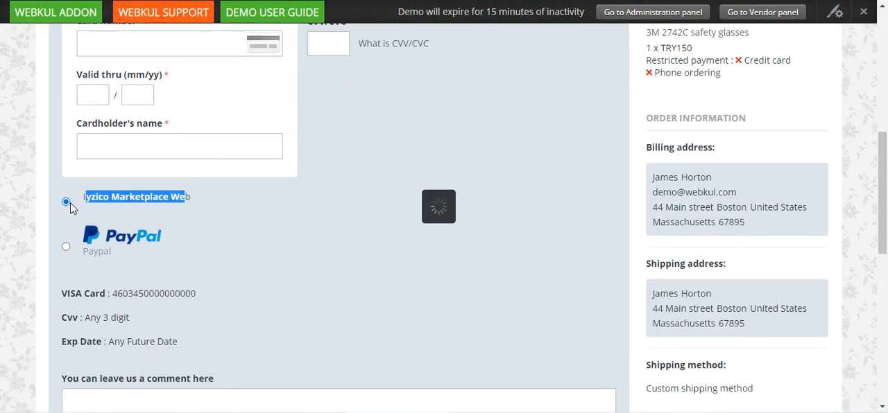
scroll(92, 206, "up", 3)
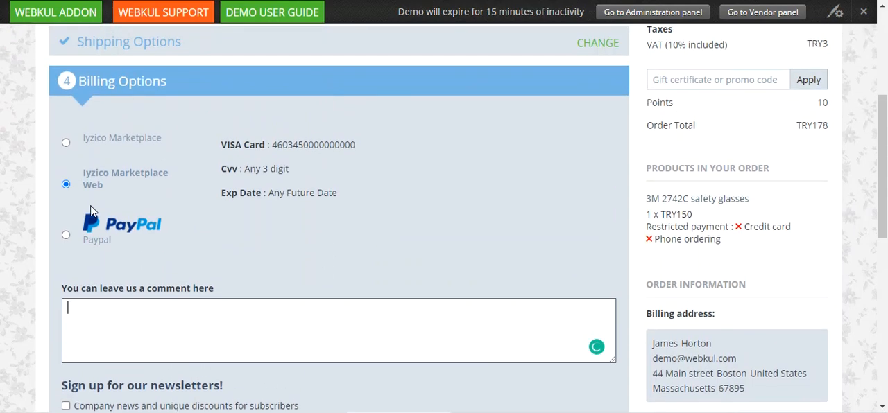
left_click_drag(102, 173, 161, 188)
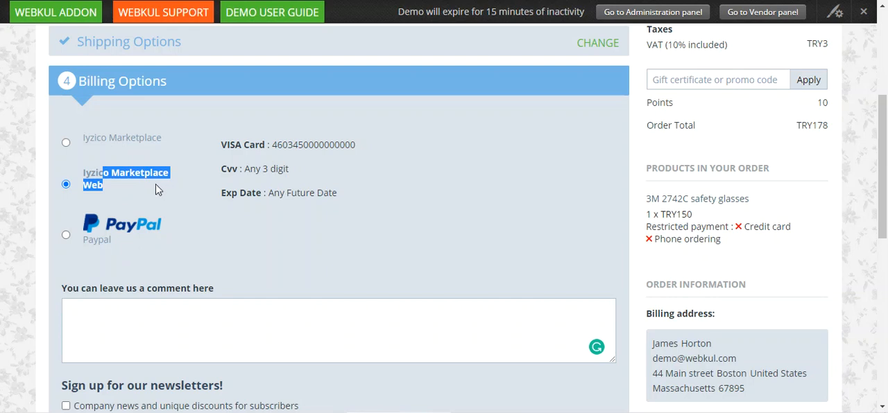
Step: Switch the billing option back to Iyzico Marketplace and look over its card form
left_click(67, 142)
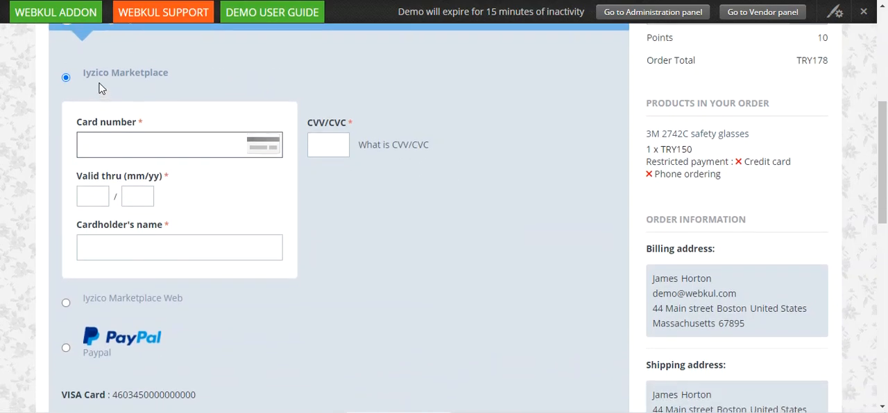
left_click_drag(102, 73, 153, 79)
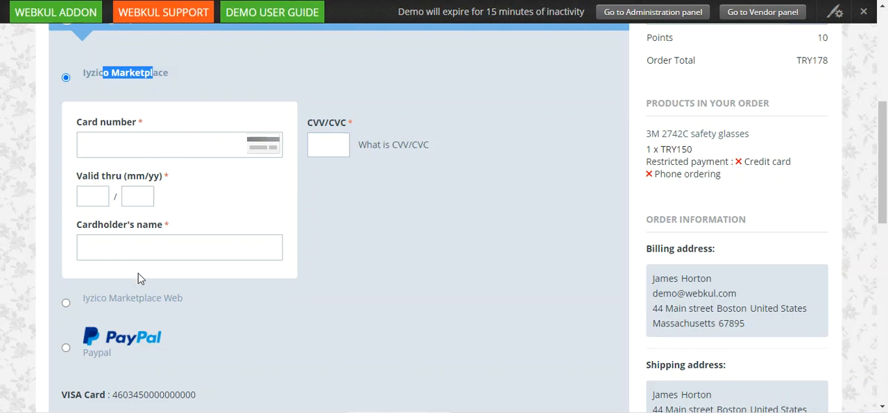
scroll(129, 200, "down", 2)
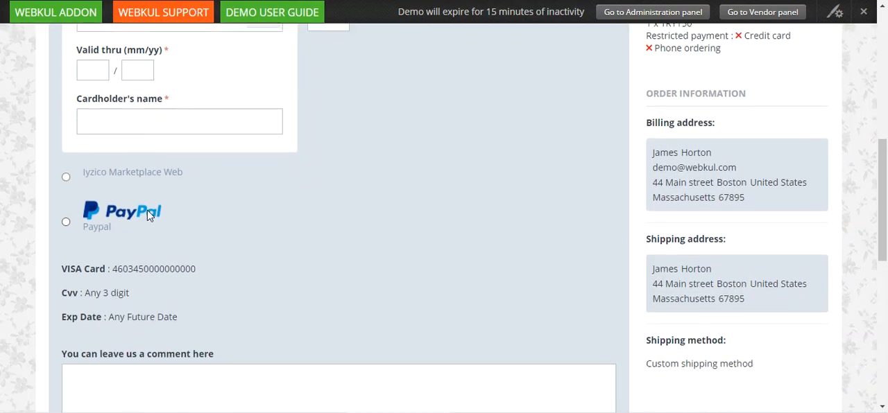
scroll(147, 210, "up", 2)
scroll(145, 145, "down", 1)
scroll(141, 129, "down", 1)
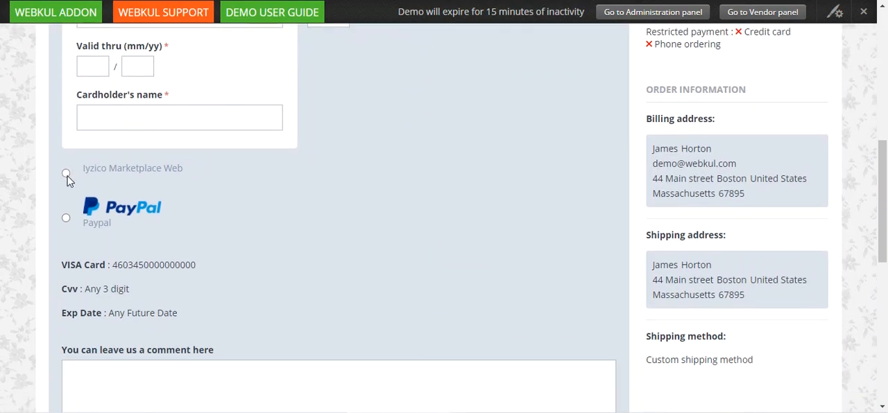
Step: Select Iyzico Marketplace Web as the payment method and look over its billing section
left_click(66, 173)
scroll(119, 200, "up", 2)
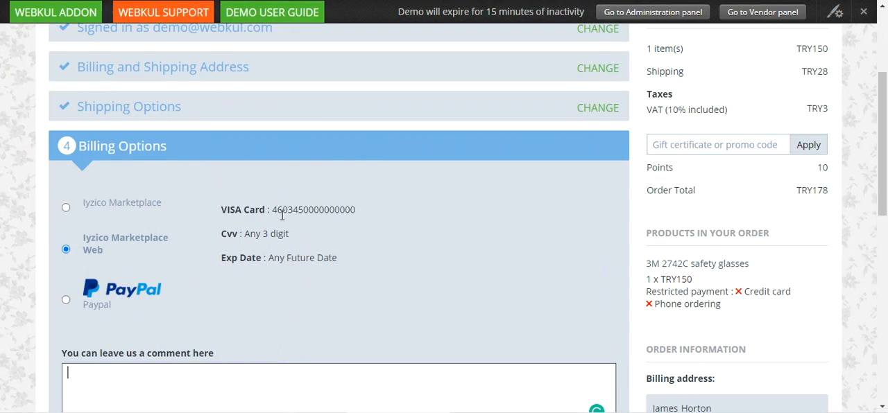
scroll(281, 218, "down", 2)
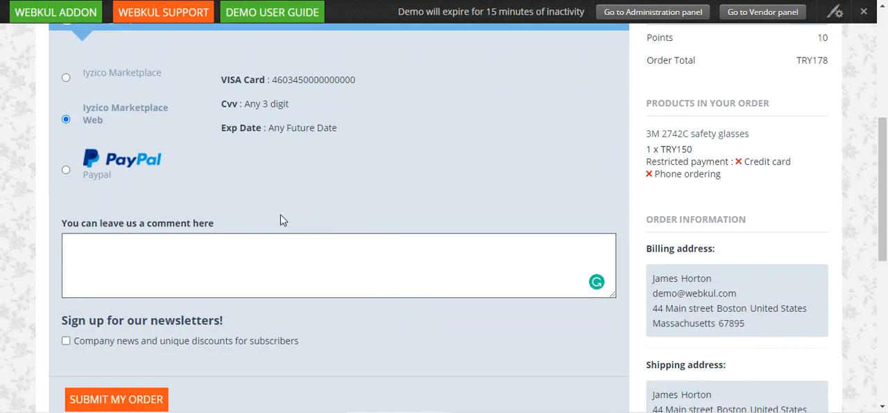
scroll(282, 217, "up", 3)
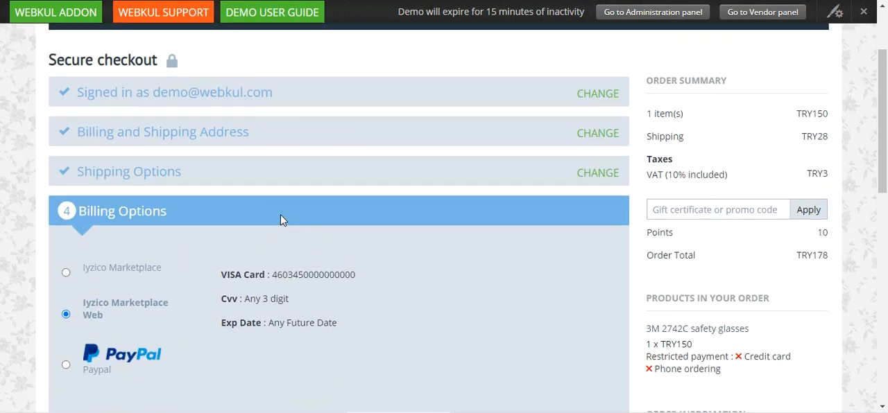
scroll(280, 216, "down", 5)
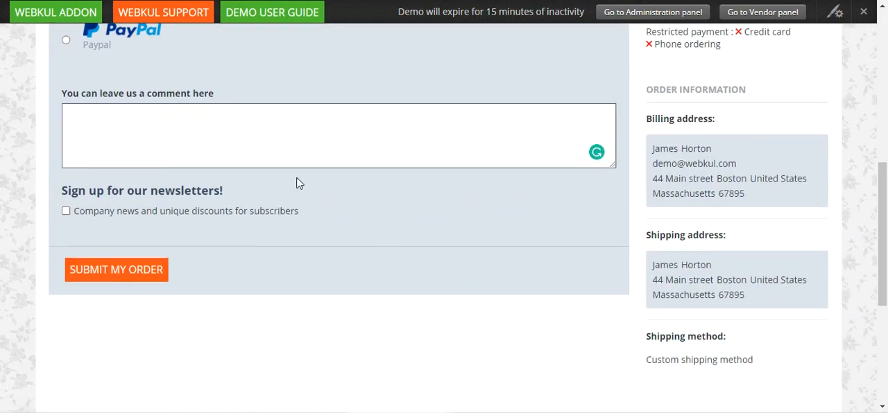
scroll(301, 168, "up", 1)
scroll(301, 169, "up", 3)
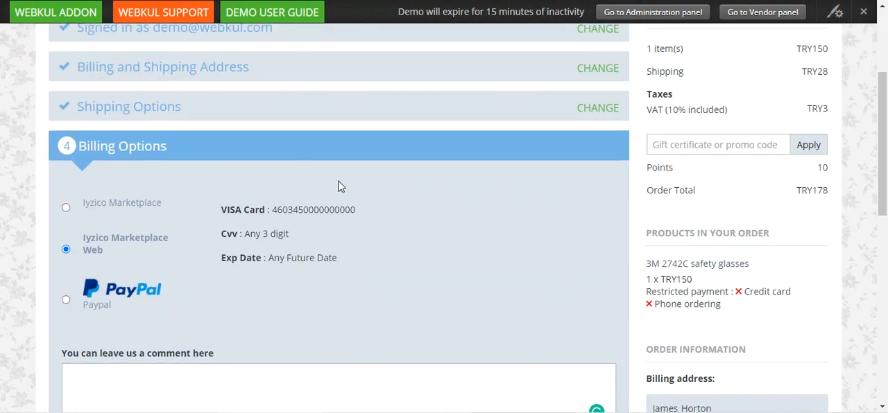
Step: Examine the store's currency choices, the ordered product and the order total on the checkout page
left_click_drag(887, 147, 886, 103)
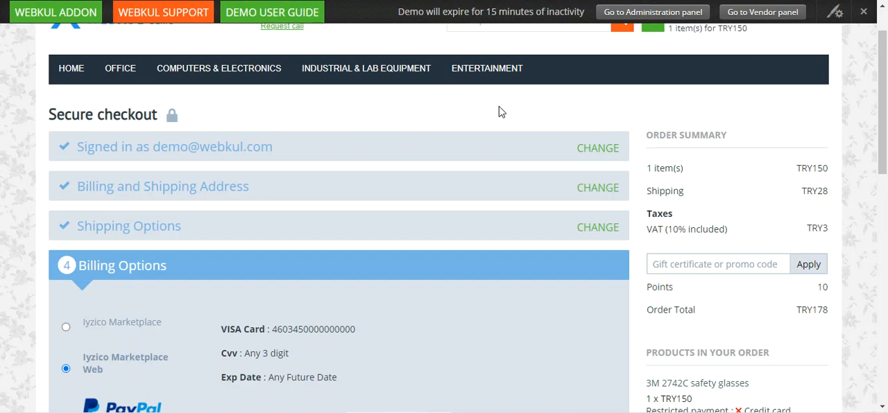
scroll(456, 129, "down", 2)
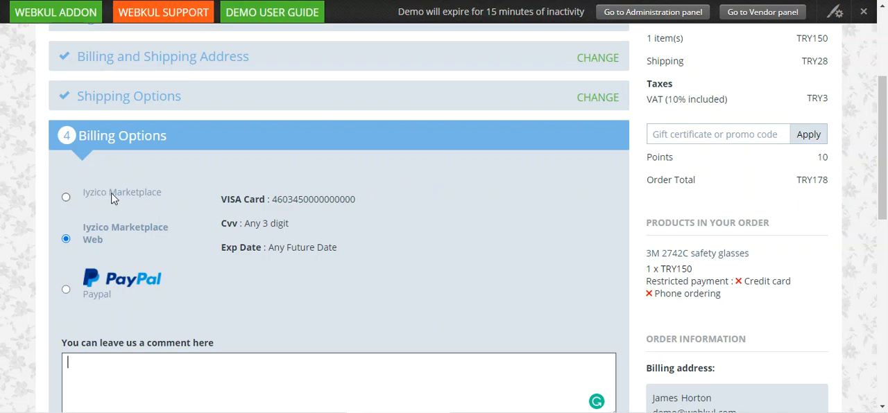
left_click_drag(882, 120, 886, 62)
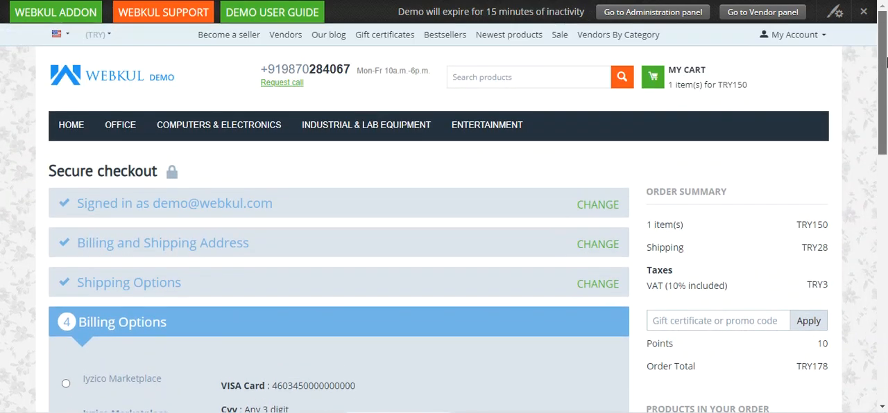
left_click(102, 42)
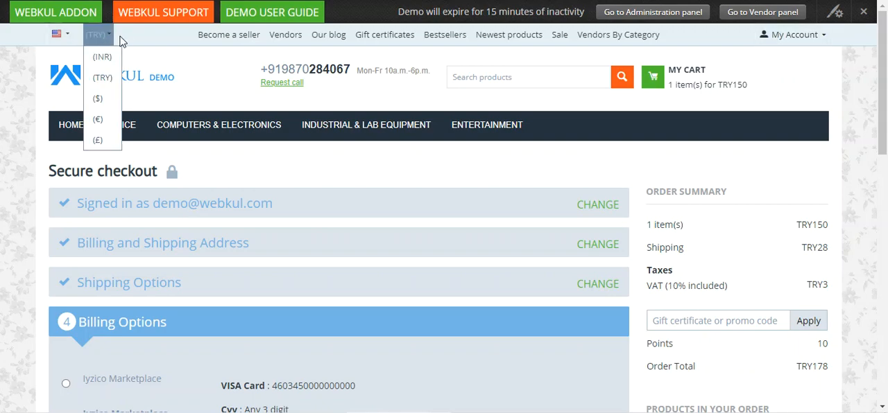
left_click(128, 37)
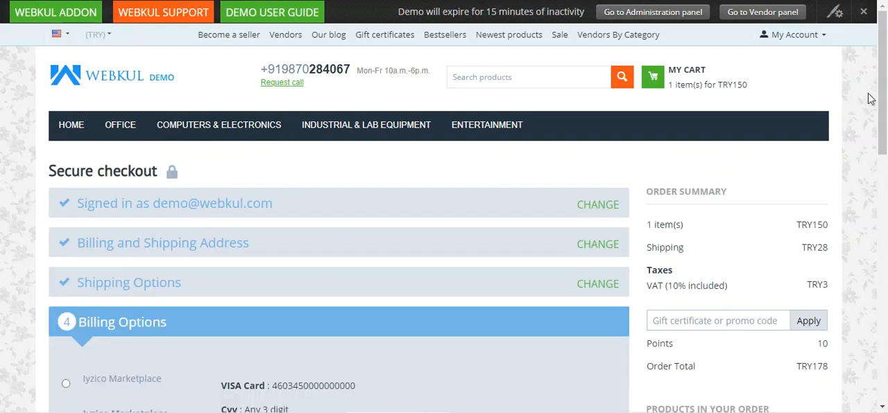
left_click_drag(886, 97, 885, 177)
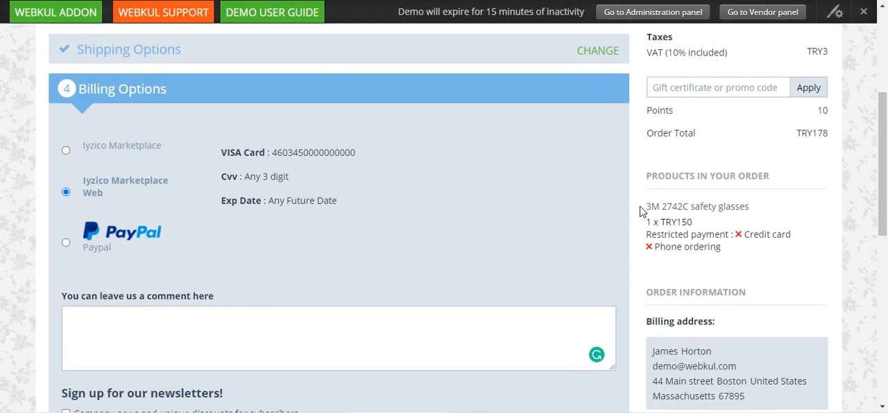
left_click_drag(642, 206, 755, 212)
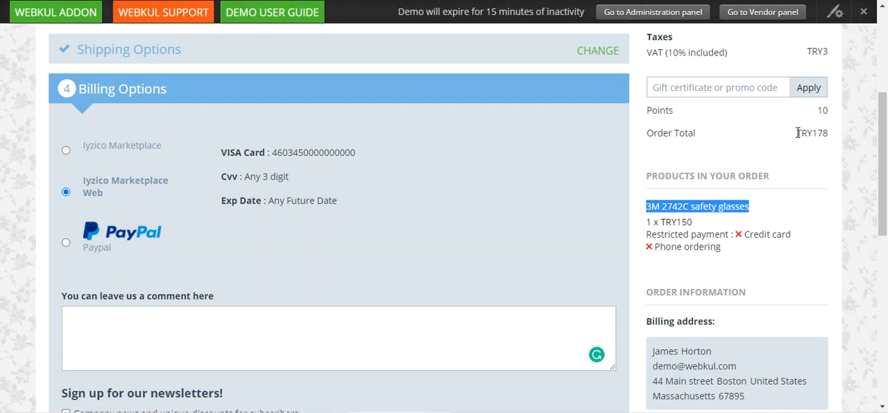
left_click_drag(796, 131, 829, 143)
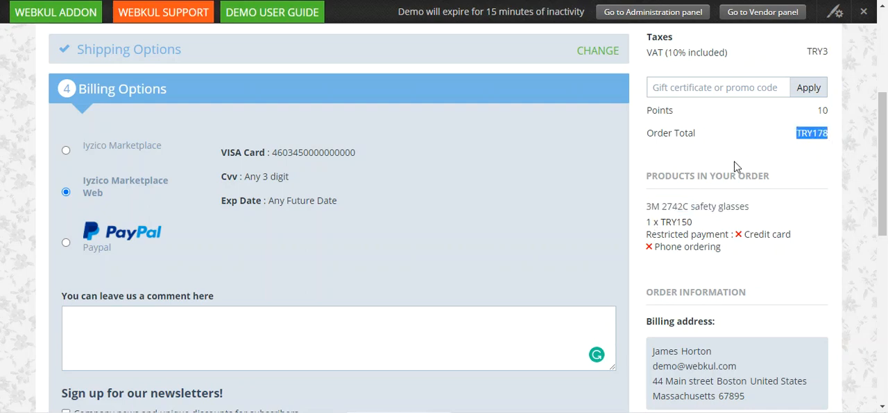
scroll(630, 238, "down", 3)
scroll(571, 226, "up", 3)
Step: Select Iyzico Marketplace as the payment method, paste the test card number and enter the card's CVV/CVC code
left_click(66, 151)
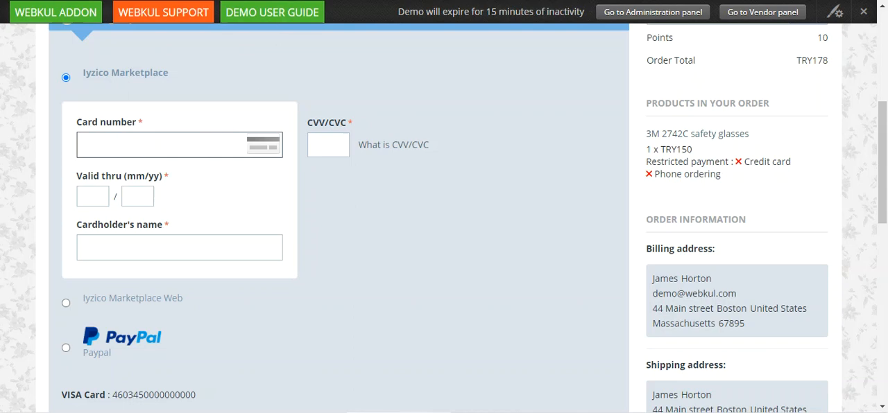
left_click(276, 1)
left_click(156, 149)
key("ctrl+v")
left_click(312, 146)
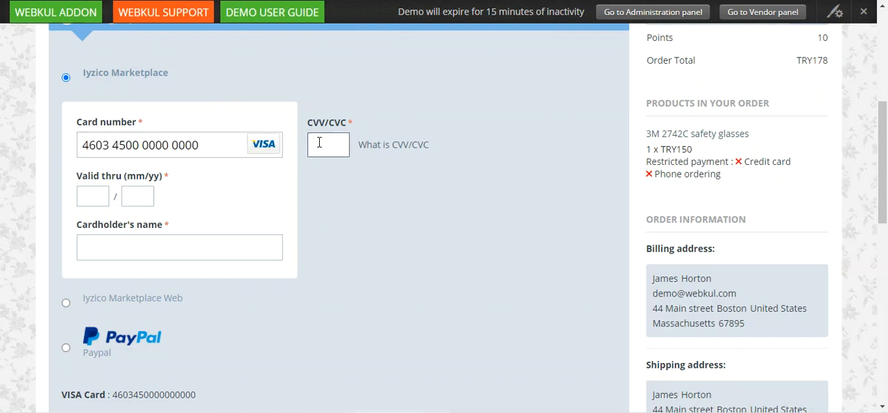
type("123")
Step: Set the card's expiry to month 1, year 26, and fill in the cardholder's name with the suggested entry
left_click(95, 198)
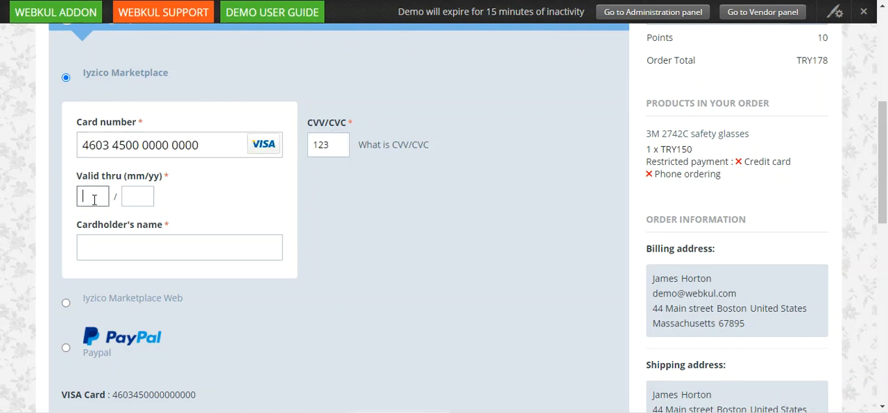
type("1")
left_click(141, 193)
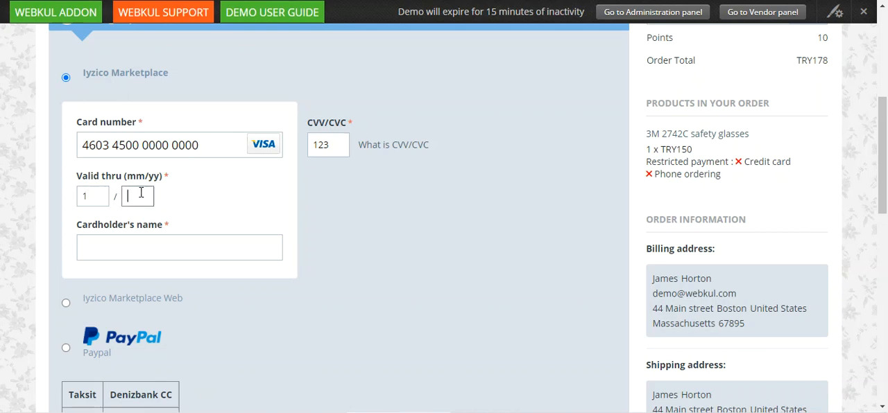
type("26")
left_click(123, 240)
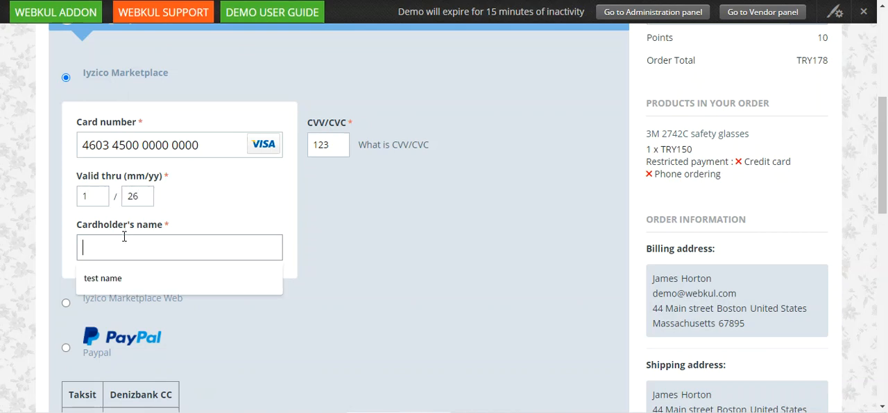
left_click(122, 278)
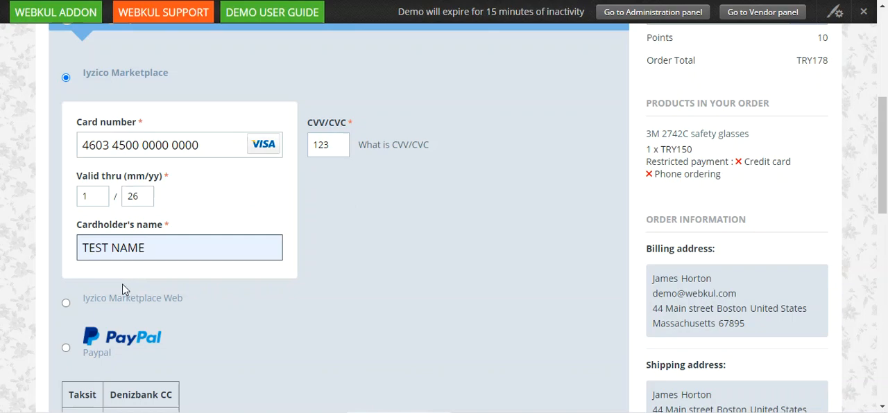
Step: Try to submit the order and return to the card's expiry date
scroll(267, 225, "down", 3)
scroll(266, 223, "down", 5)
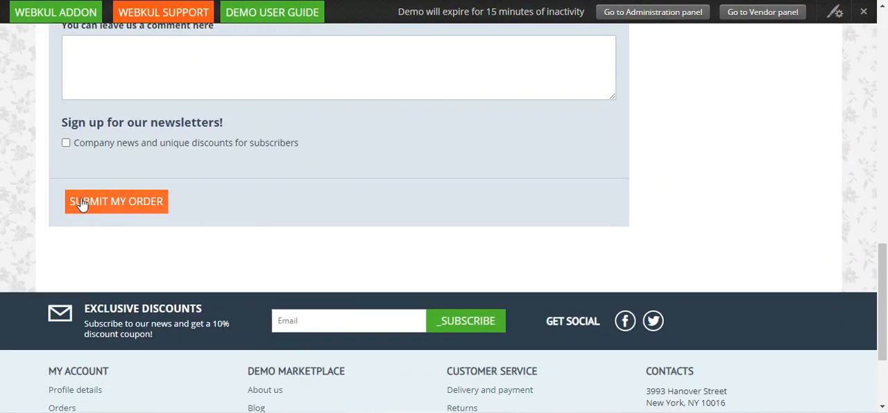
scroll(127, 206, "up", 5)
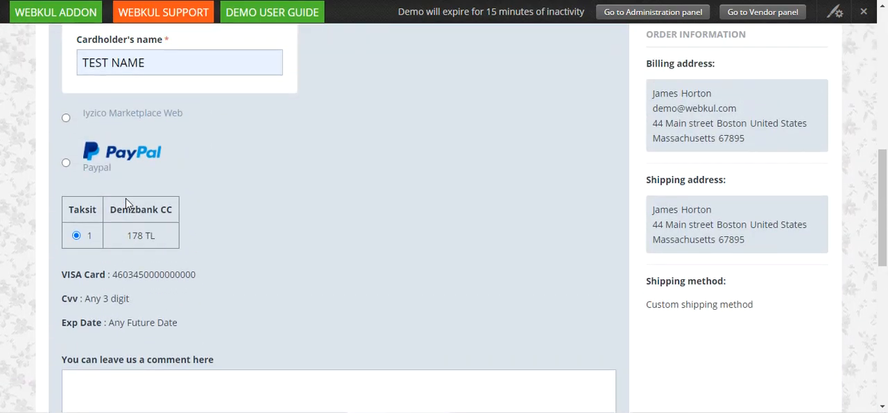
scroll(127, 205, "up", 4)
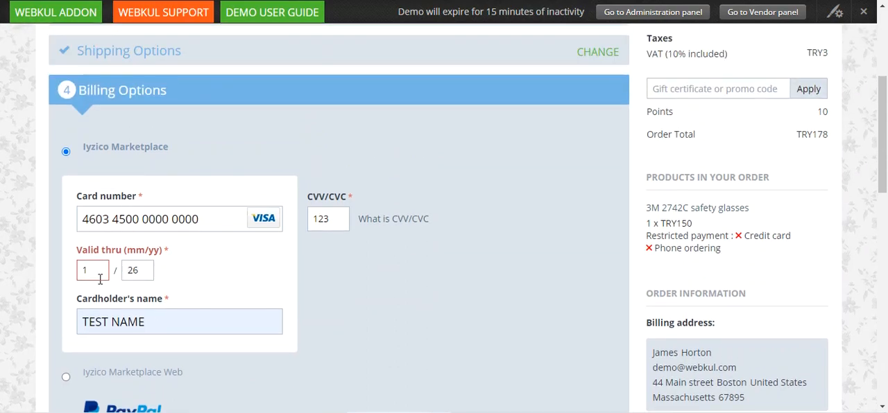
Step: Re-enter the card's expiry month with a leading zero and submit the order
left_click(94, 270)
left_click_drag(94, 270, 67, 271)
type("09")
scroll(136, 262, "down", 6)
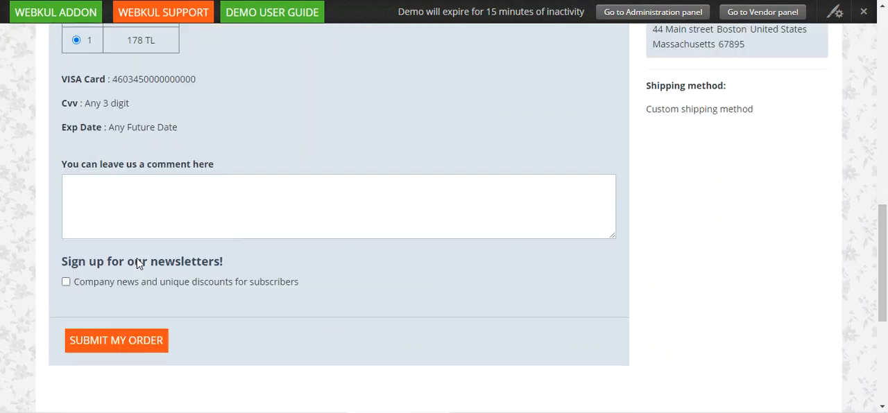
scroll(135, 260, "down", 2)
left_click(115, 219)
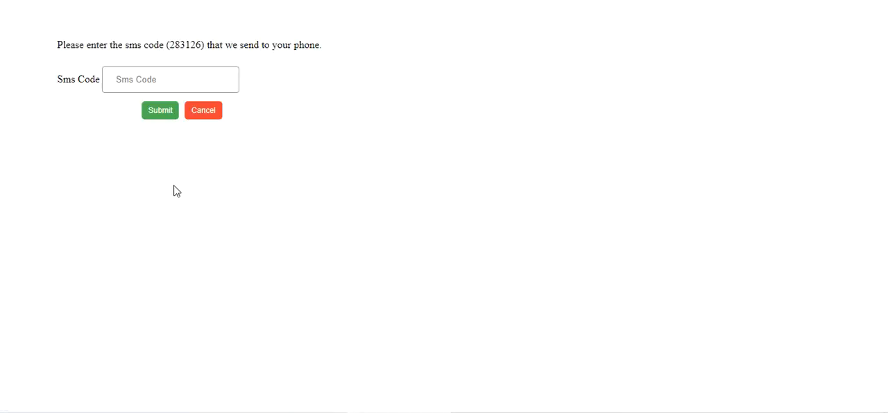
Step: Copy the displayed SMS verification code into the Sms Code field and submit it
double_click(185, 41)
right_click(185, 43)
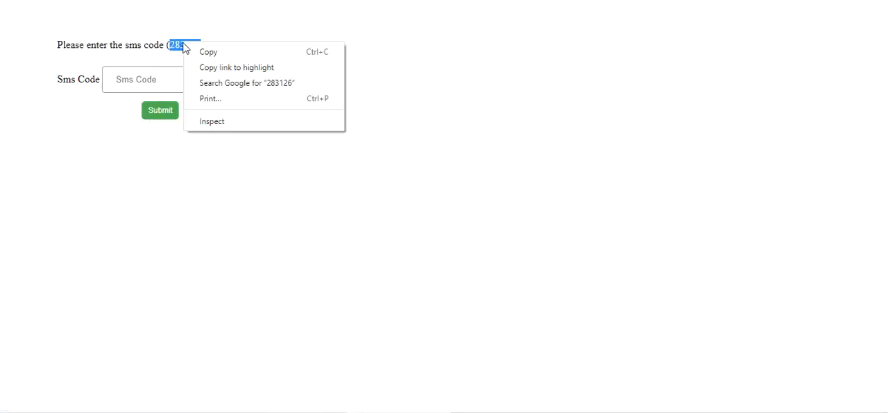
left_click(148, 80)
left_click(132, 114)
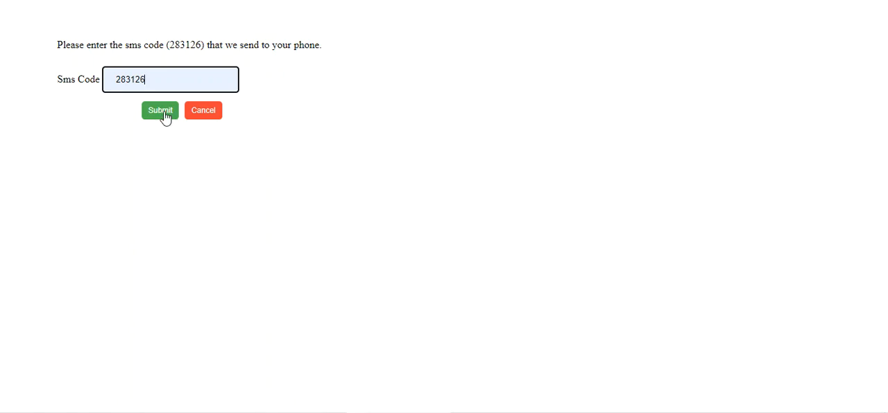
left_click(163, 115)
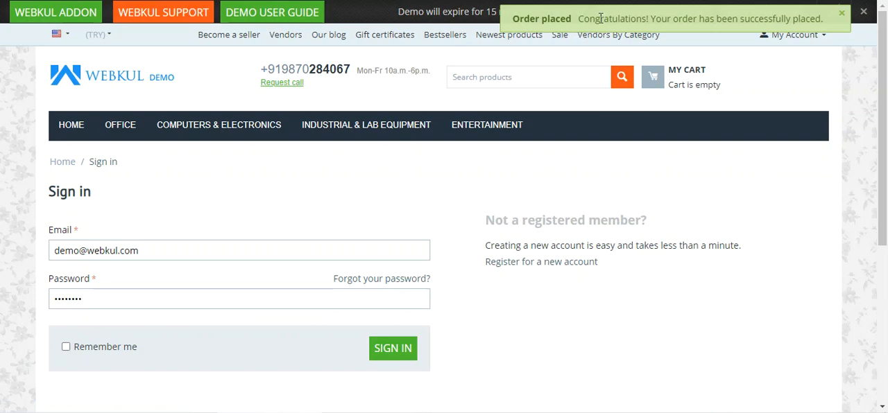
Step: Highlight the order confirmation message and sign in to the store with the prefilled credentials
left_click_drag(601, 19, 792, 18)
scroll(313, 293, "down", 1)
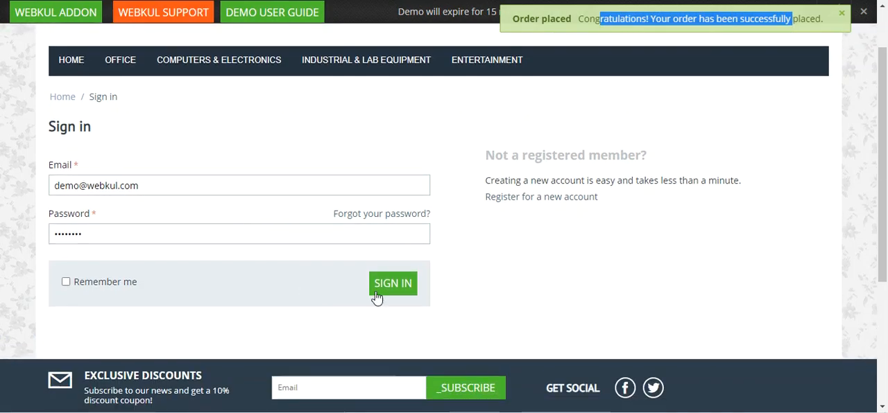
left_click(395, 288)
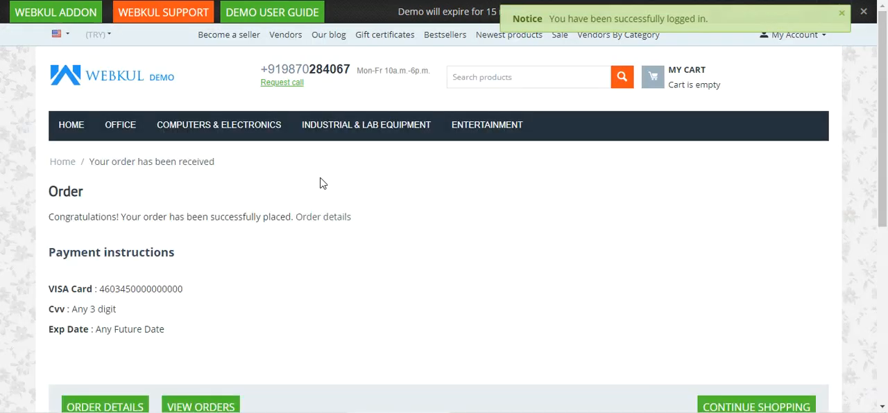
Step: Open the placed order's details and examine the customer information, the ordered product and its subtotal
scroll(133, 285, "down", 2)
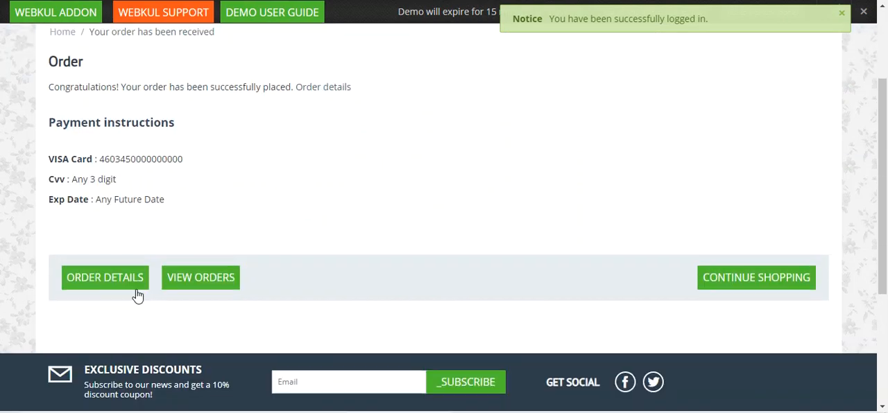
left_click(105, 278)
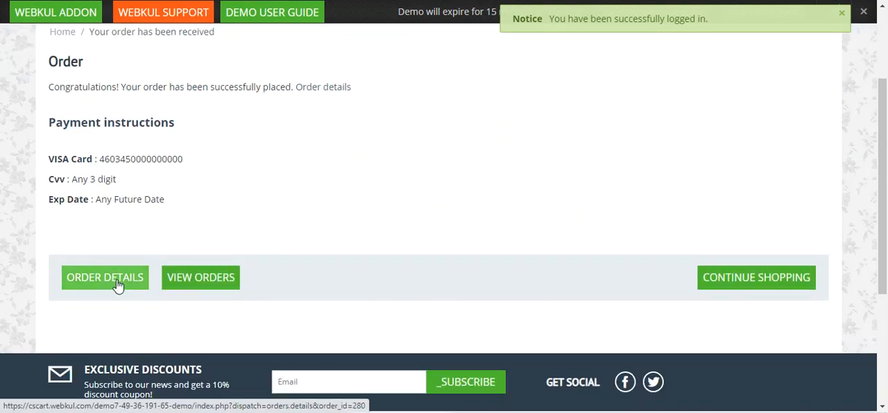
scroll(118, 285, "down", 2)
scroll(118, 286, "down", 4)
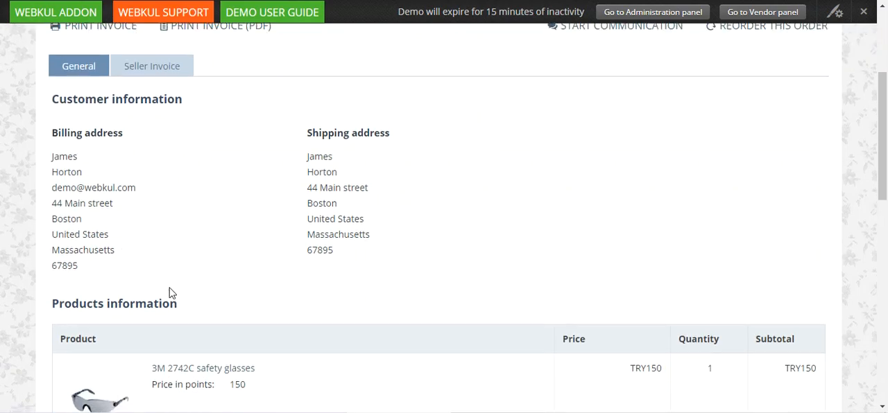
left_click_drag(256, 178, 145, 184)
left_click_drag(824, 181, 783, 179)
Step: Examine the order summary's payment method, subtotal and total
scroll(410, 269, "down", 1)
scroll(410, 269, "down", 1)
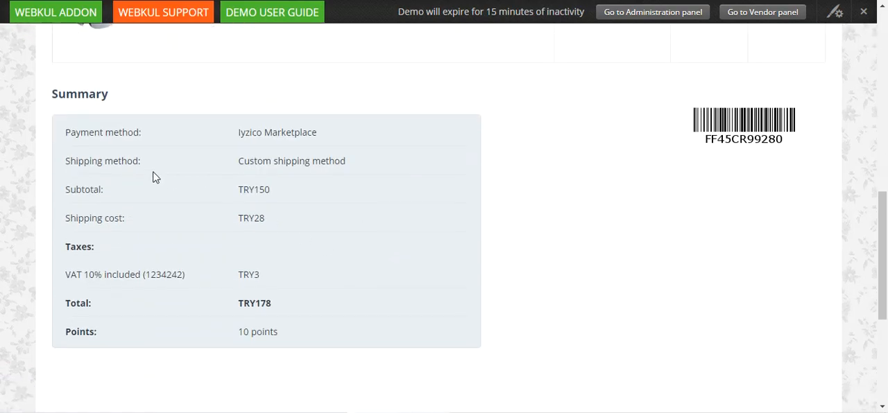
left_click_drag(69, 132, 148, 139)
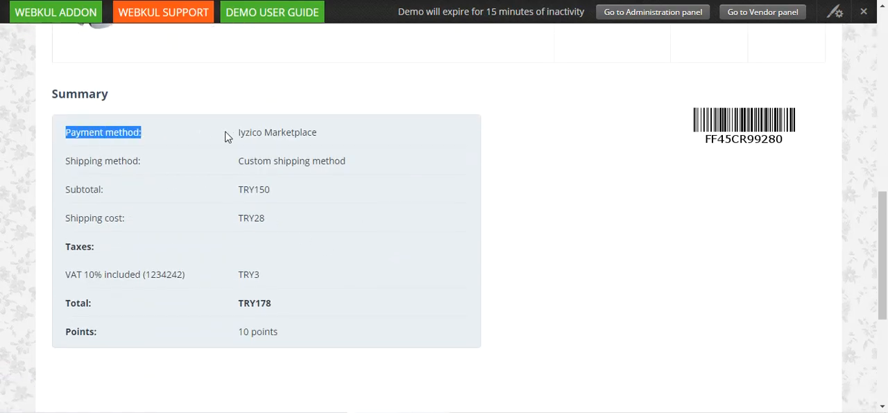
mouse_move(238, 134)
left_mouse_down()
mouse_move(269, 136)
mouse_move(252, 127)
mouse_move(268, 127)
mouse_move(238, 141)
left_mouse_up()
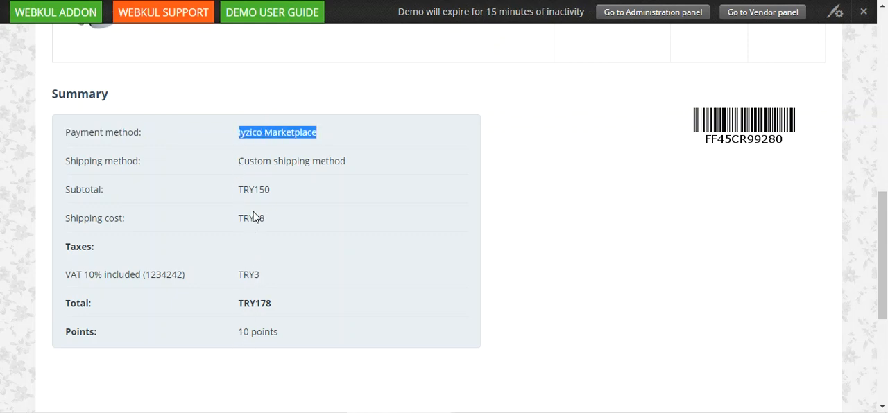
left_click_drag(243, 189, 271, 190)
left_click(274, 196)
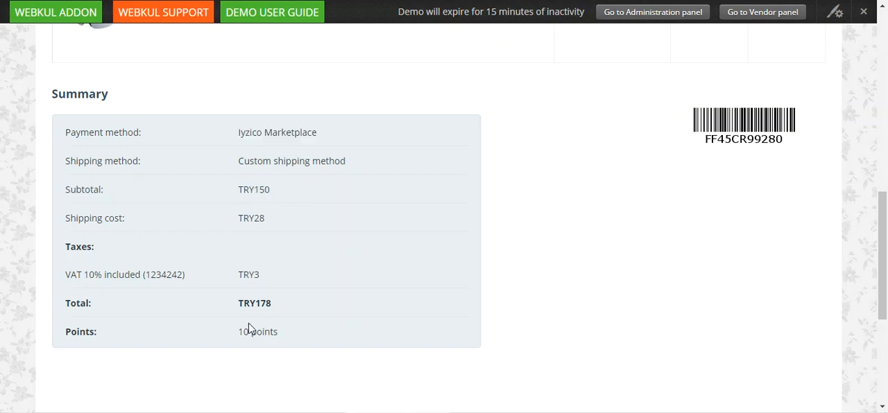
left_click_drag(242, 303, 276, 307)
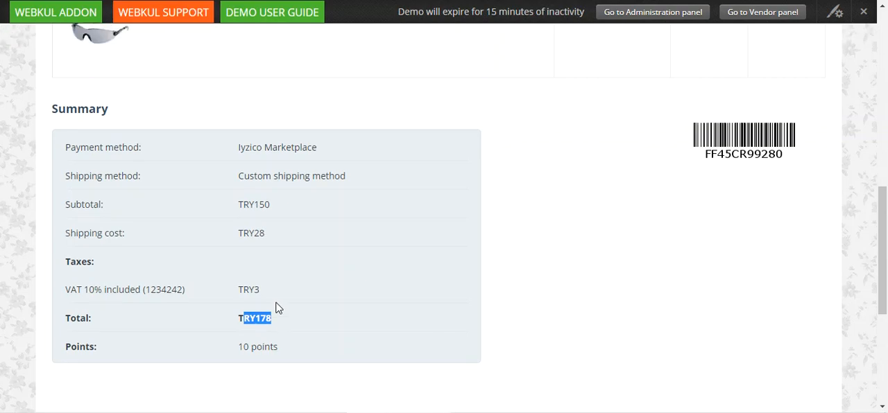
Step: Reorder the same order and proceed to checkout from the cart
scroll(277, 307, "up", 10)
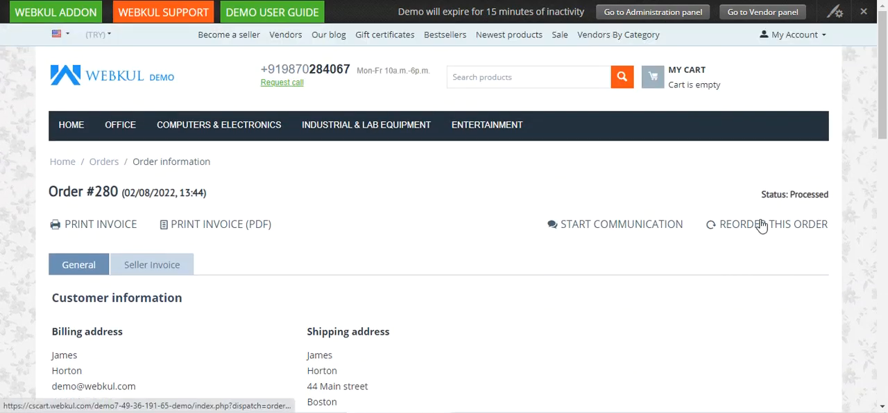
left_click(741, 233)
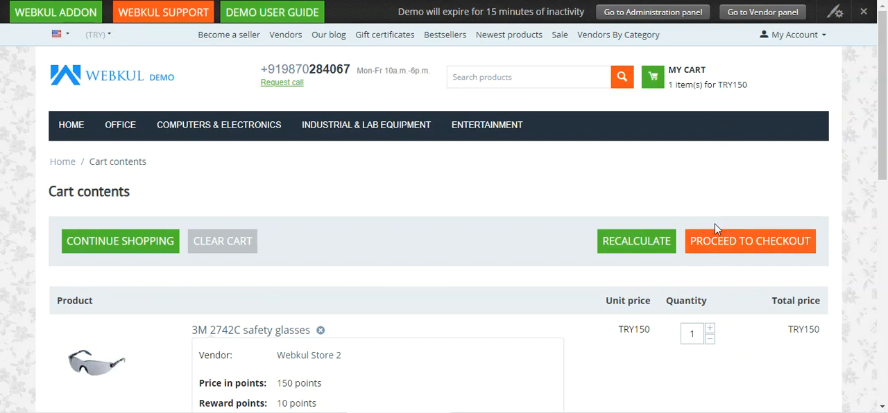
left_click(730, 241)
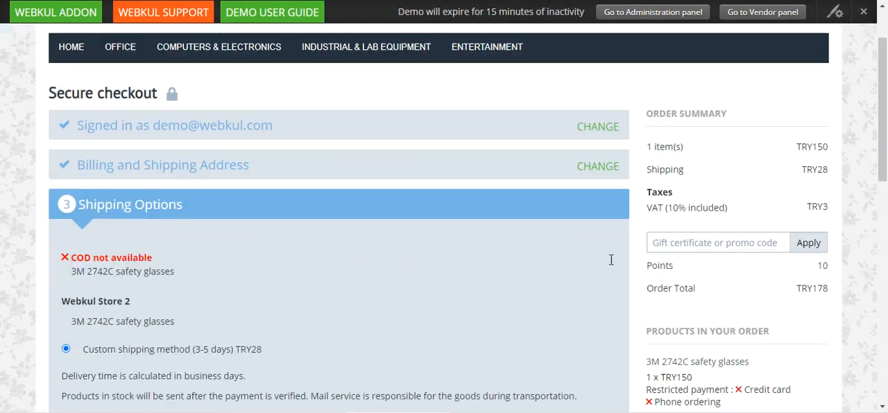
Step: Continue past the shipping options and select Iyzico Marketplace Web as the payment method
scroll(416, 250, "down", 4)
scroll(139, 257, "down", 1)
left_click(113, 270)
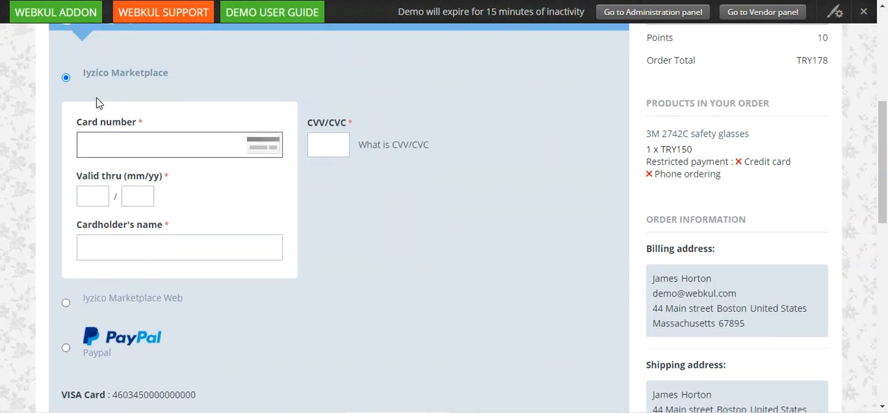
left_click(68, 305)
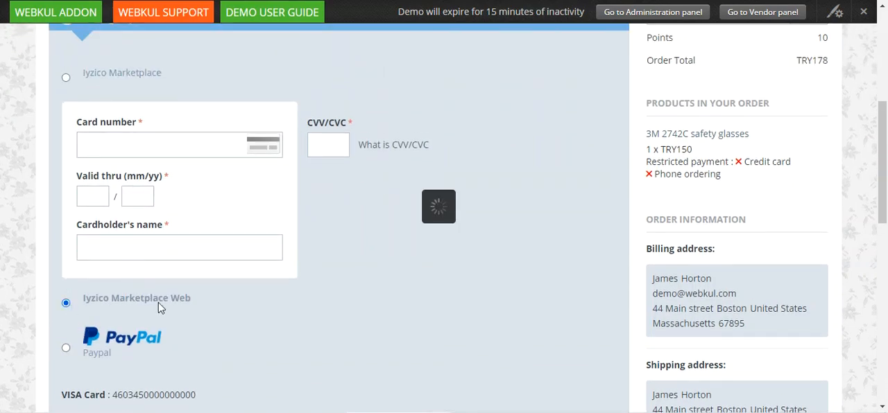
Step: Dismiss the browser's password check prompt and submit the order
scroll(143, 263, "up", 2)
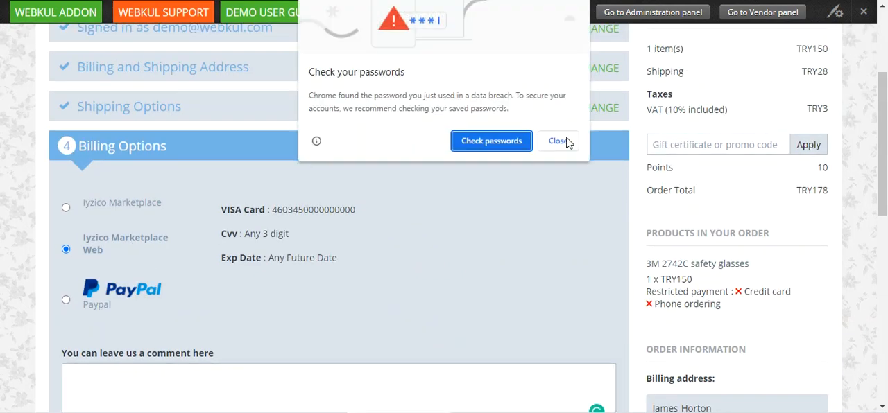
left_click(564, 144)
scroll(257, 277, "down", 2)
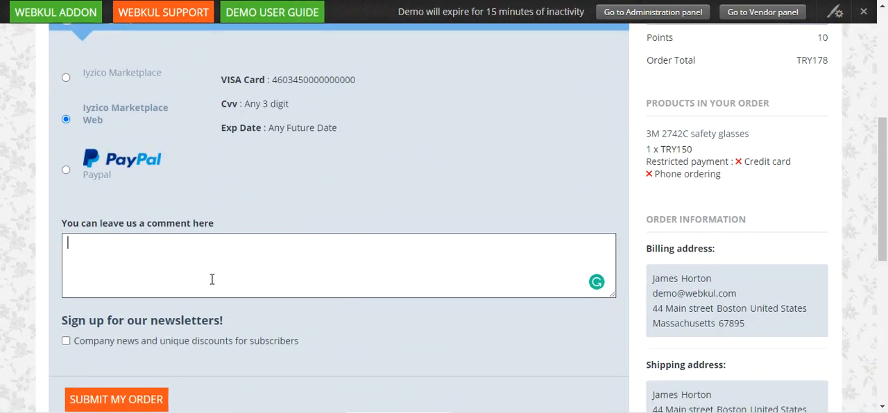
scroll(198, 357, "down", 1)
left_click(130, 343)
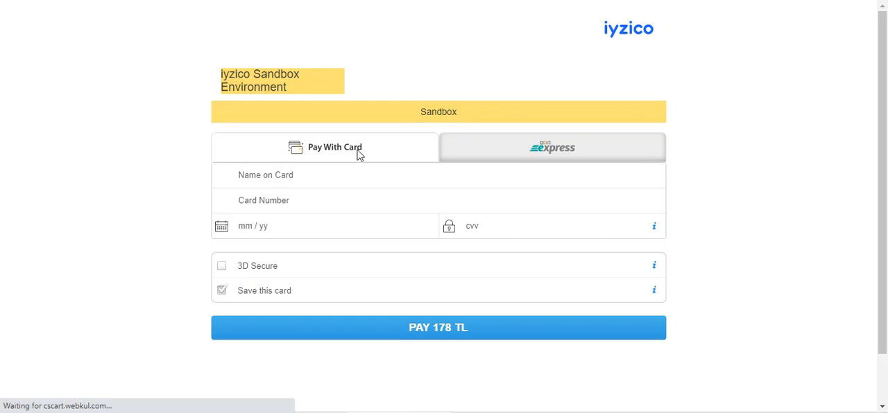
Step: View the BKM Express payment option on the iyzico page and return to Pay With Card
left_click(532, 151)
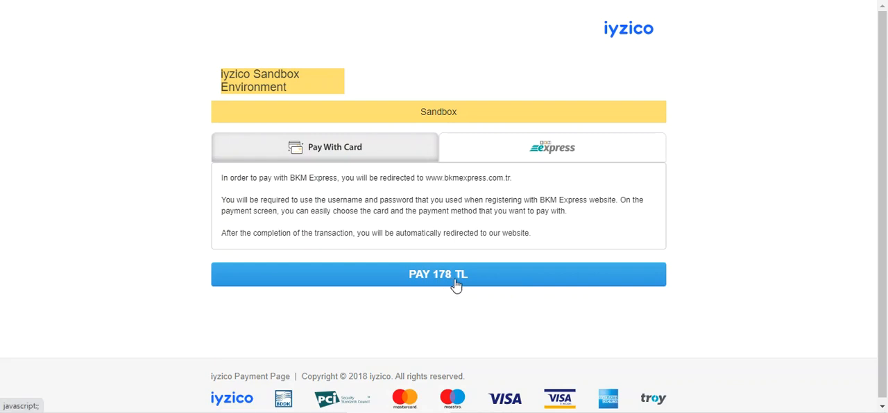
left_click(353, 157)
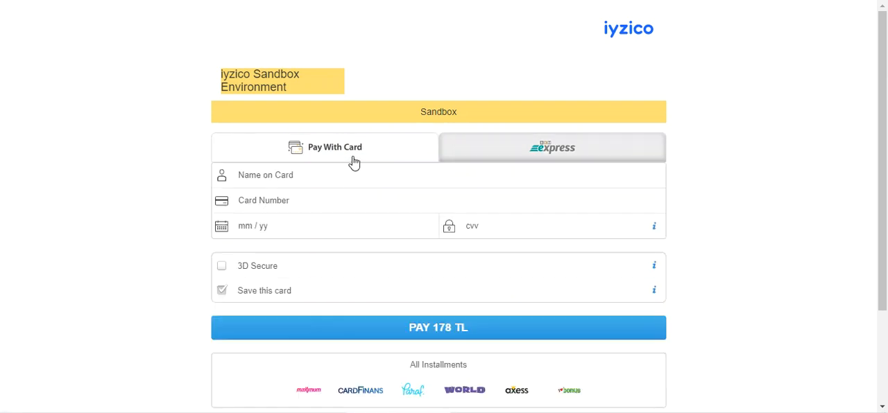
Step: Fill in the suggested cardholder's name, paste the test card number, set the expiry to 09/26 and enter the card's CVV
left_click(343, 175)
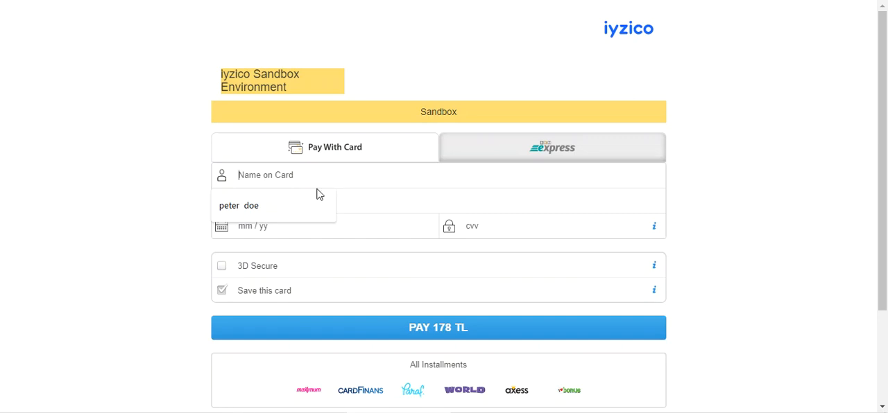
left_click(282, 208)
left_click(283, 202)
key("ctrl+v")
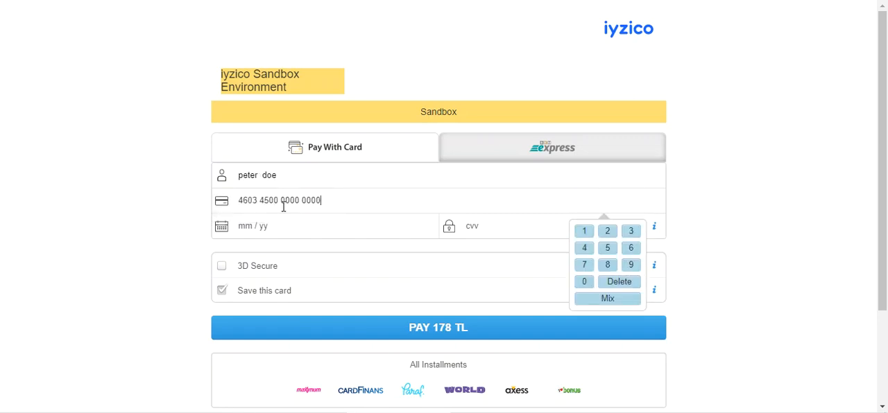
left_click(278, 234)
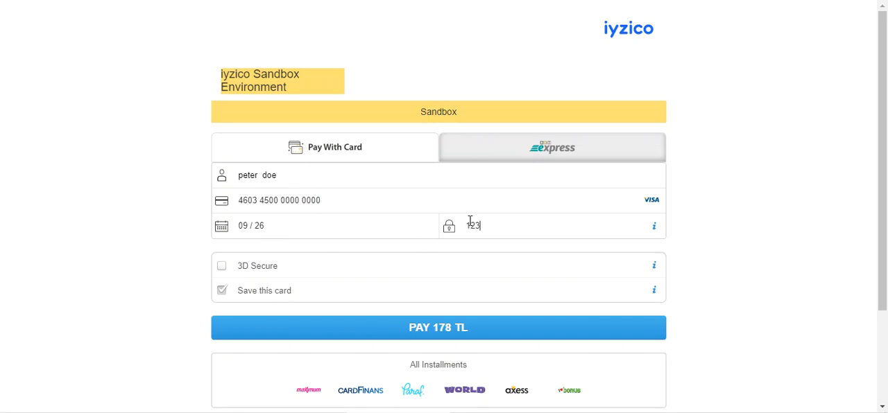
Step: Open the overview of all installments, examine the plans for each card brand and close it
scroll(253, 276, "down", 1)
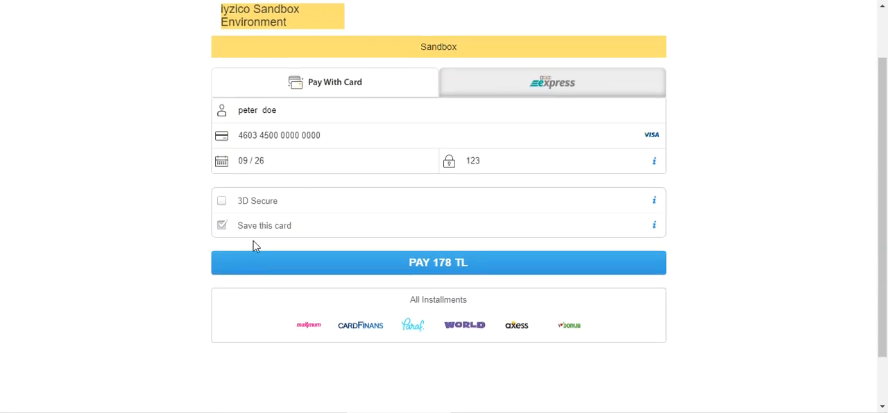
scroll(333, 283, "down", 2)
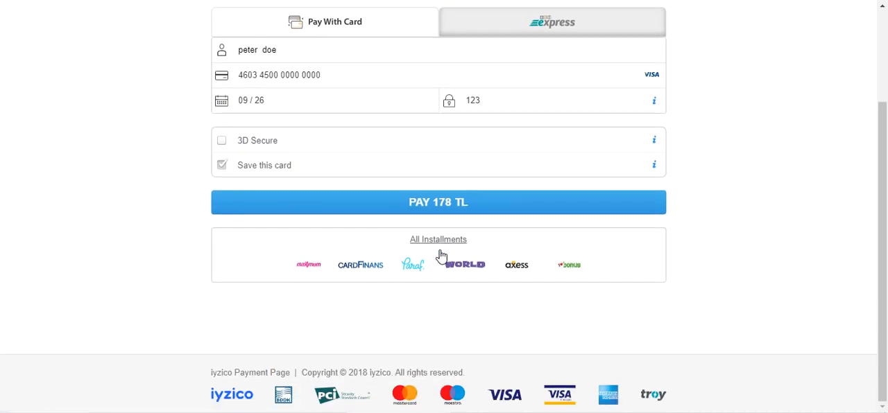
left_click(442, 242)
scroll(439, 237, "up", 2)
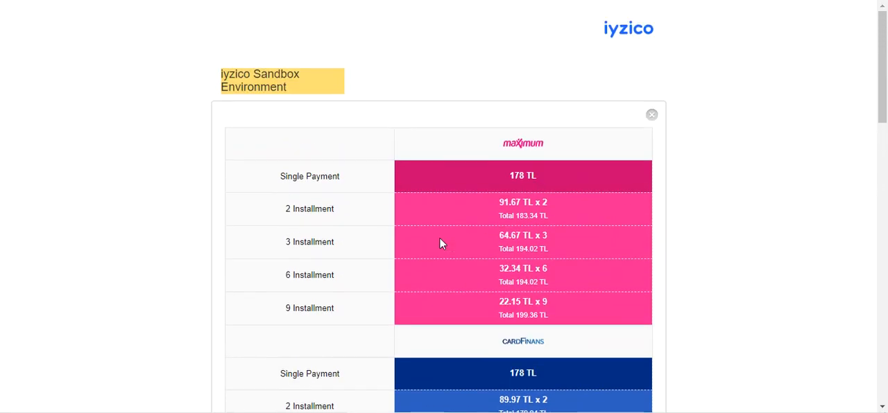
scroll(440, 237, "down", 2)
scroll(440, 243, "down", 6)
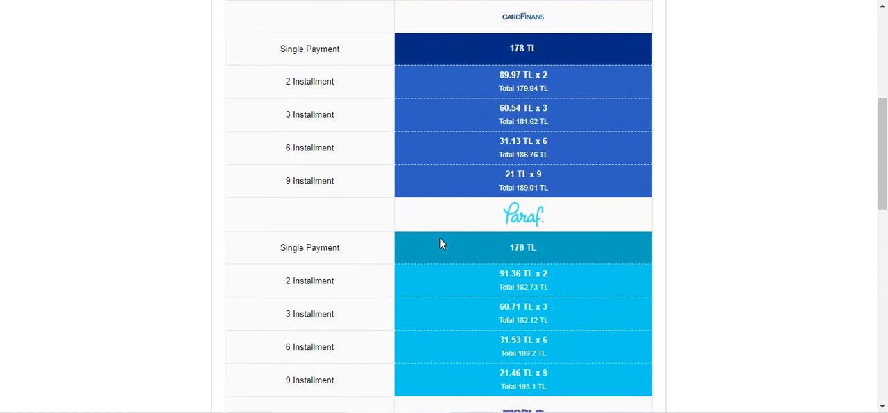
scroll(440, 244, "down", 1)
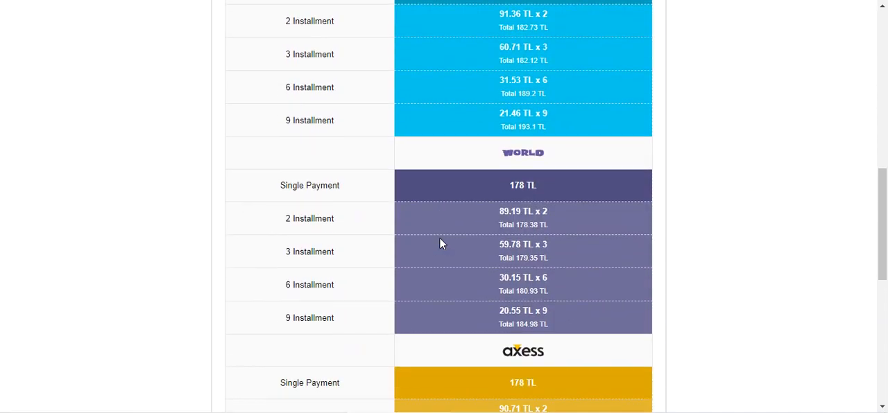
scroll(442, 264, "down", 1)
scroll(443, 263, "up", 10)
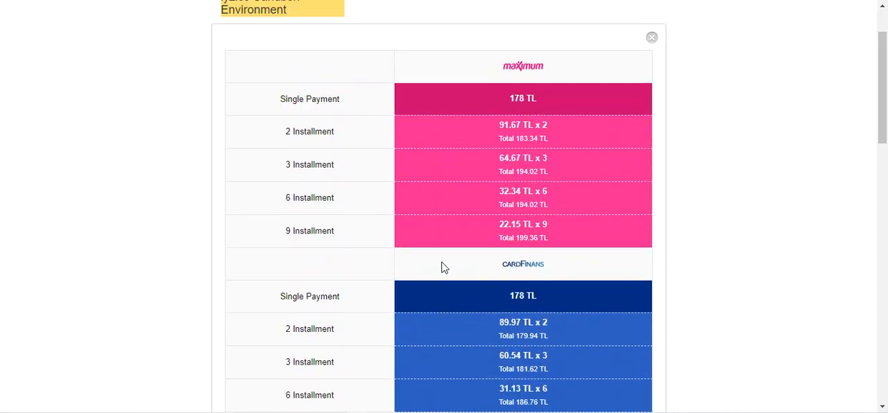
left_click(651, 116)
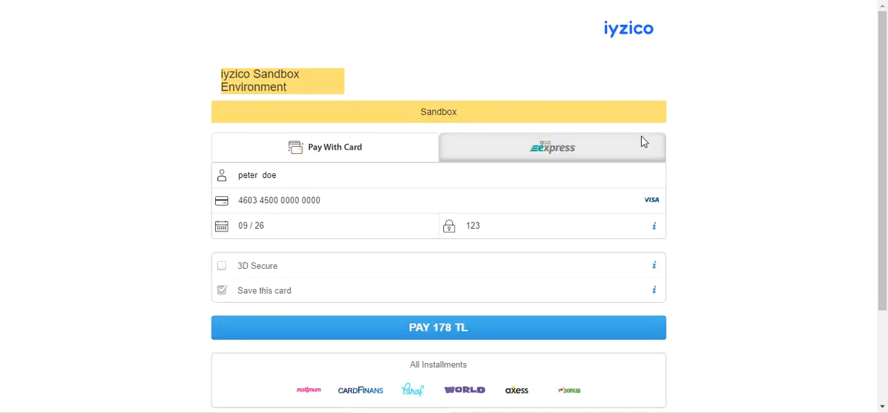
scroll(440, 347, "down", 2)
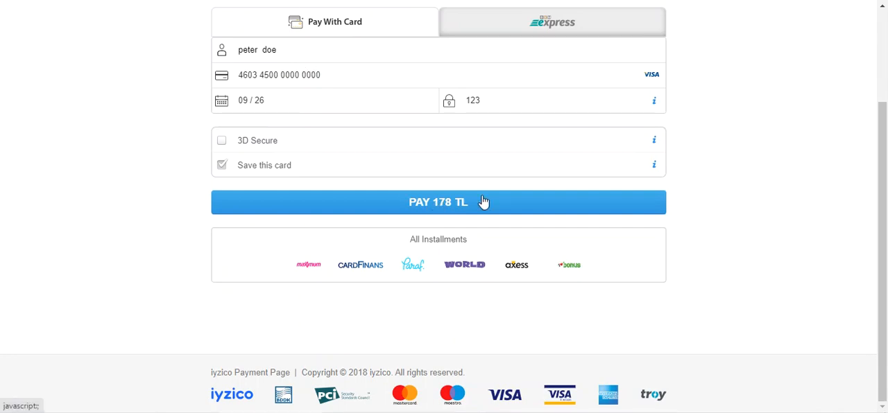
left_click_drag(885, 178, 887, 107)
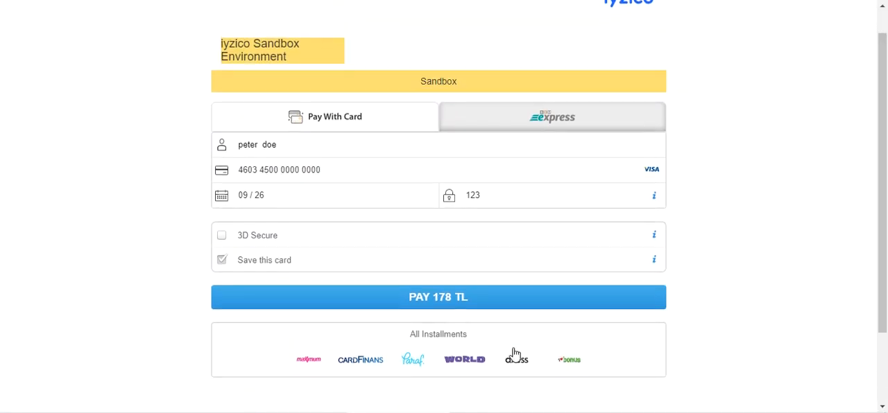
Step: Submit the card payment on the iyzico page and open the details of the placed order
left_click(444, 303)
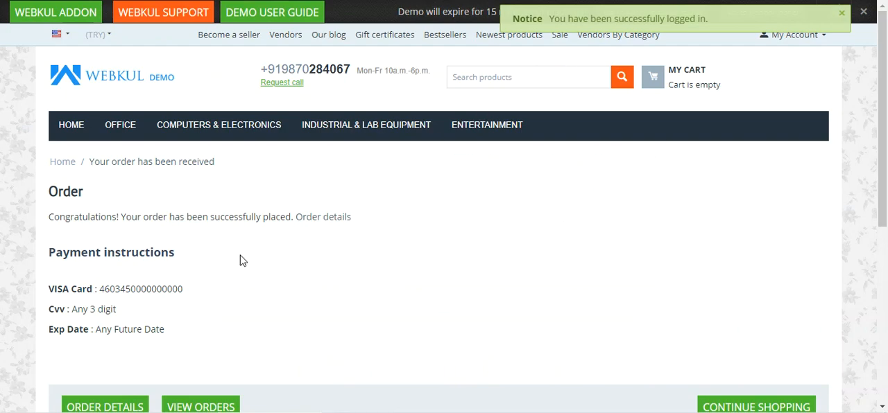
left_click_drag(79, 217, 296, 218)
scroll(302, 229, "down", 2)
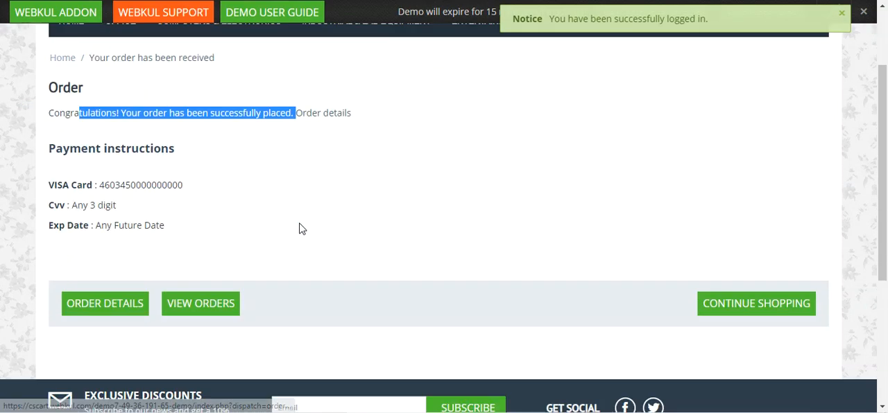
scroll(301, 229, "down", 2)
left_click(107, 223)
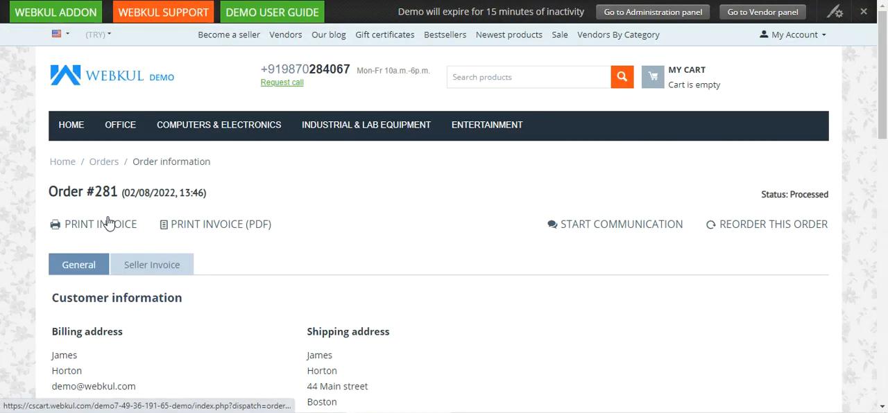
Step: Examine the placed order's product information and summary, checking the payment method used
scroll(178, 279, "down", 6)
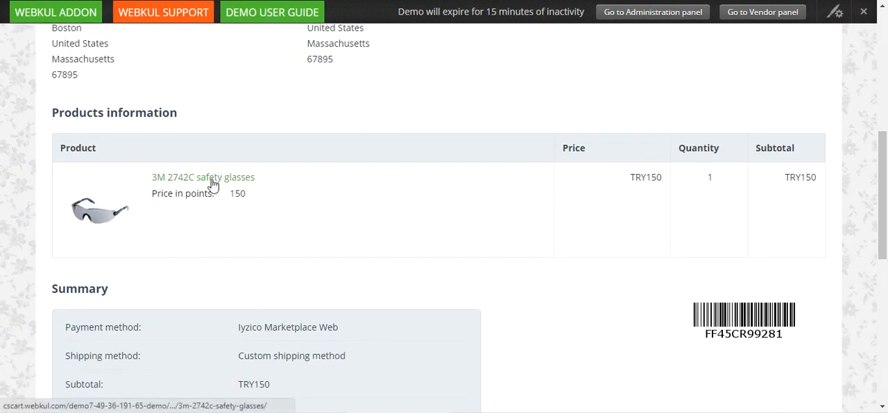
scroll(228, 240, "down", 3)
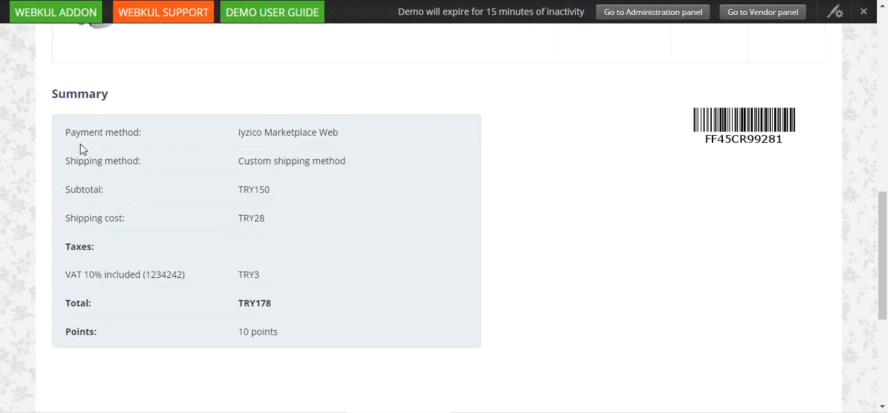
left_click_drag(71, 133, 199, 151)
left_click(241, 135)
left_click_drag(241, 135, 343, 133)
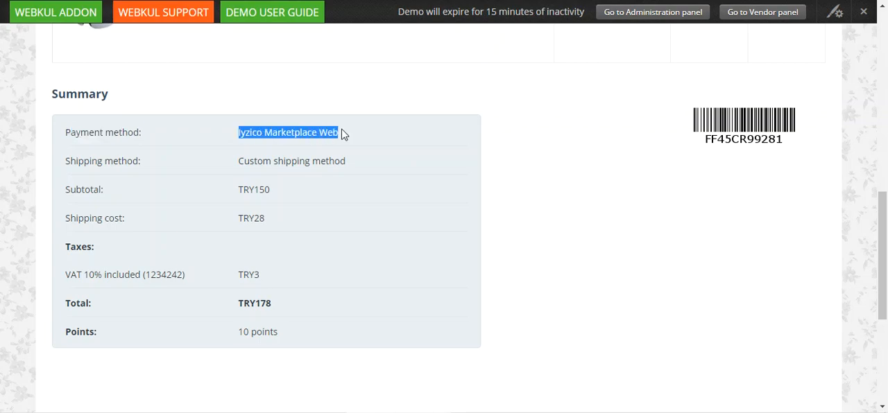
scroll(347, 159, "up", 10)
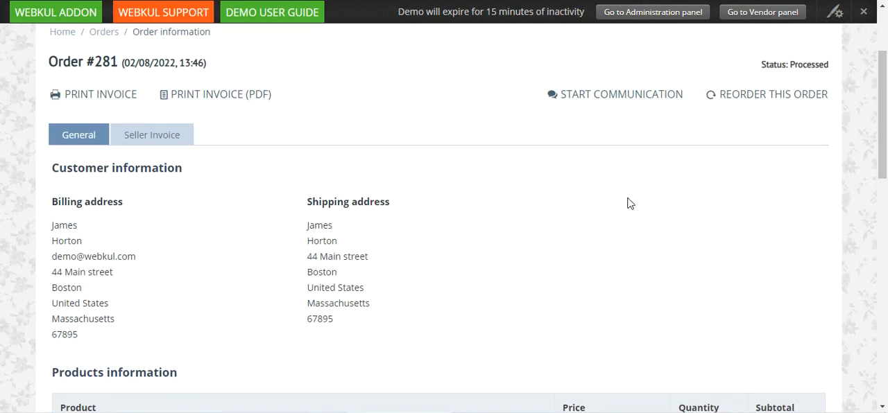
scroll(603, 194, "up", 2)
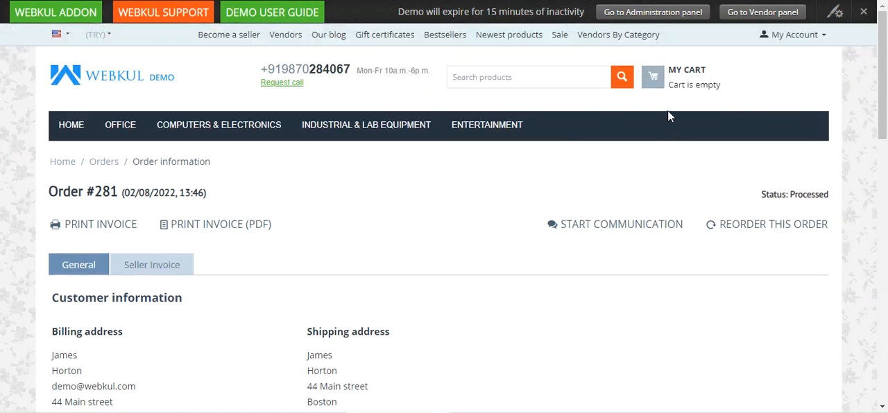
Step: Open the administration panel in a new tab and sign in with the prefilled credentials
right_click(646, 15)
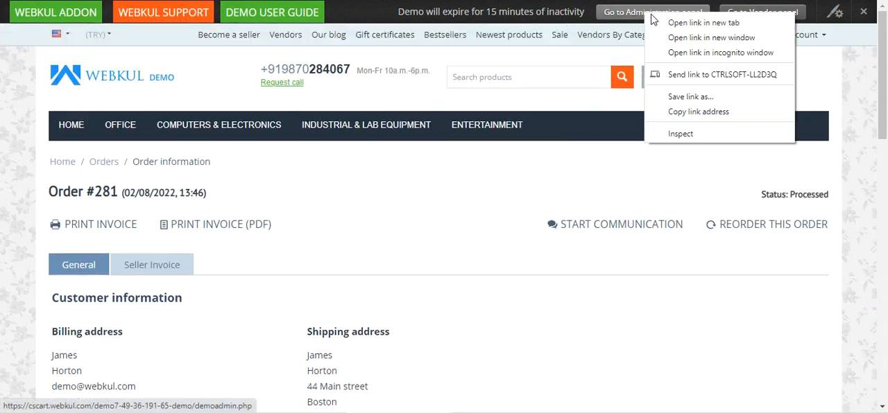
left_click(664, 19)
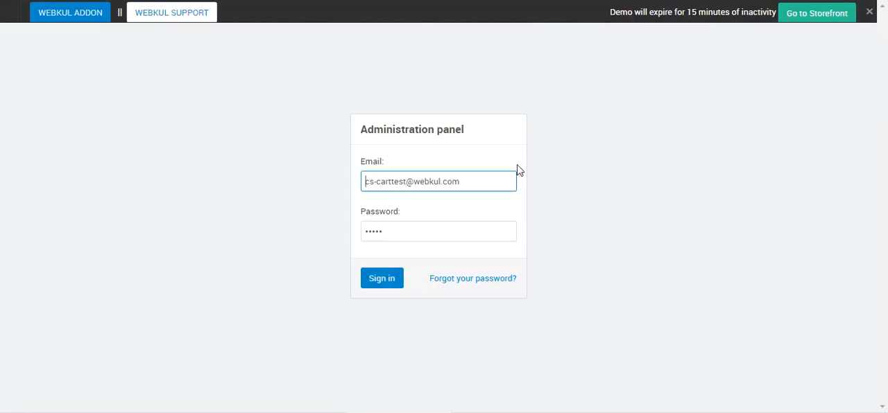
left_click(389, 278)
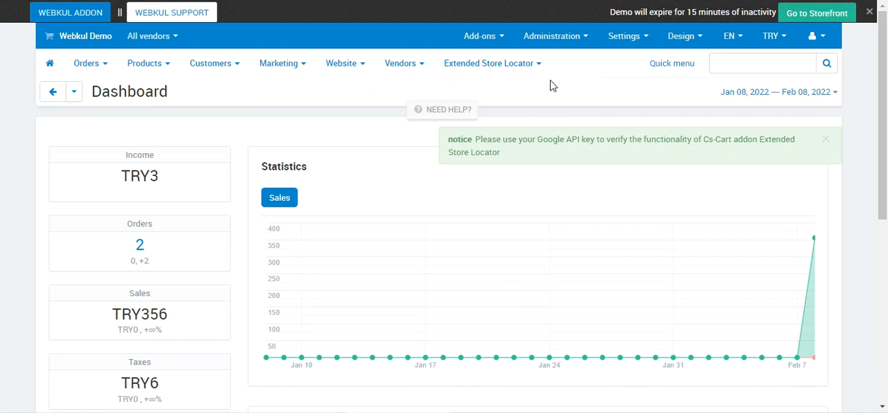
Step: Open the newest order from the admin order list and examine its payment method, order status, payment status and payment ID
mouse_move(90, 64)
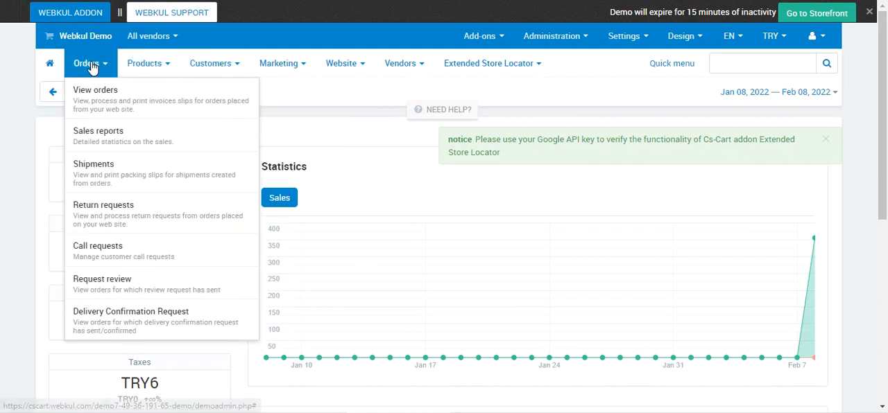
left_click(127, 108)
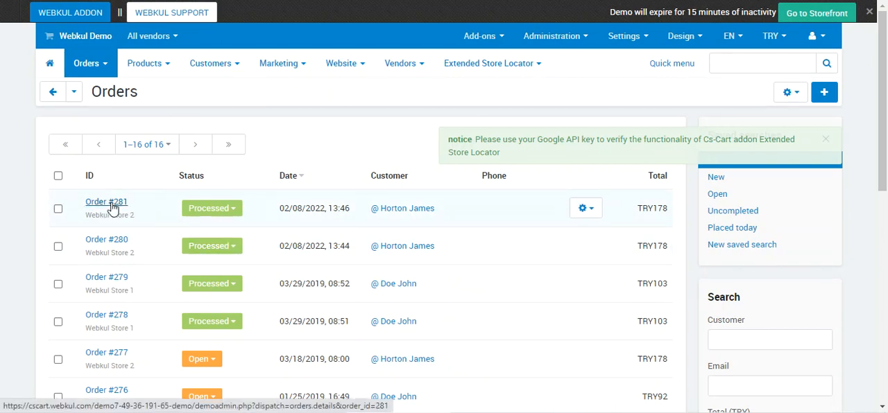
left_click(111, 207)
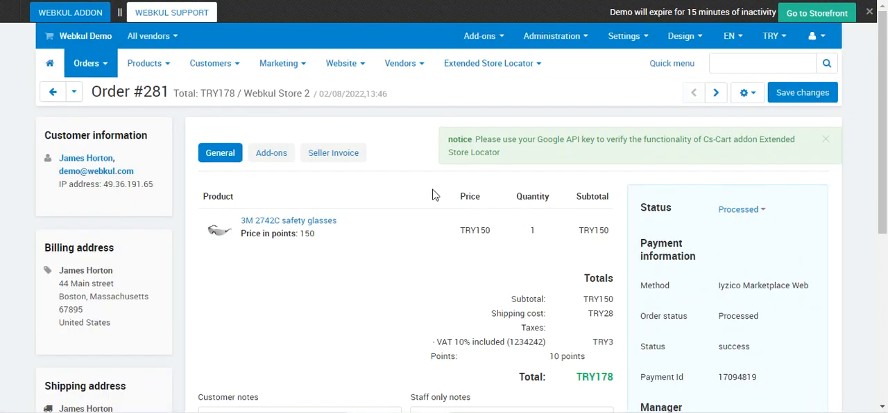
scroll(782, 216, "down", 2)
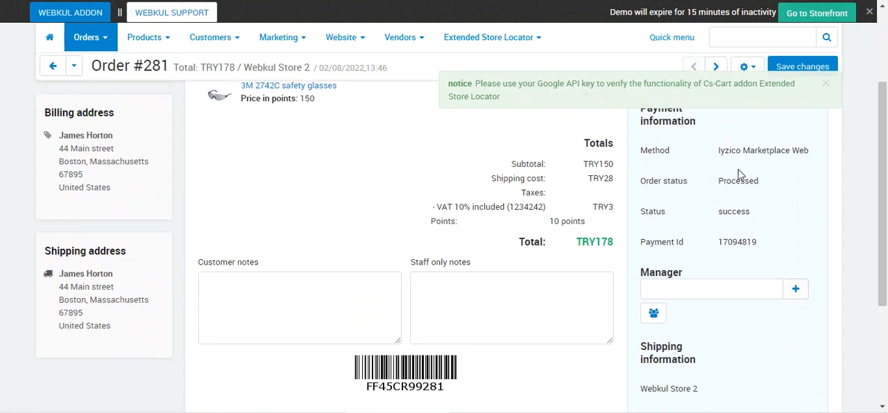
left_click_drag(717, 154, 809, 164)
left_click_drag(729, 186, 767, 191)
left_click_drag(724, 217, 750, 216)
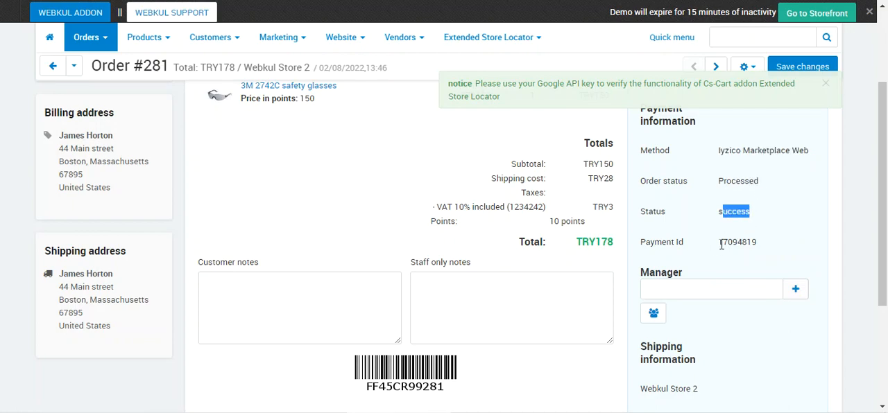
left_click_drag(722, 244, 758, 244)
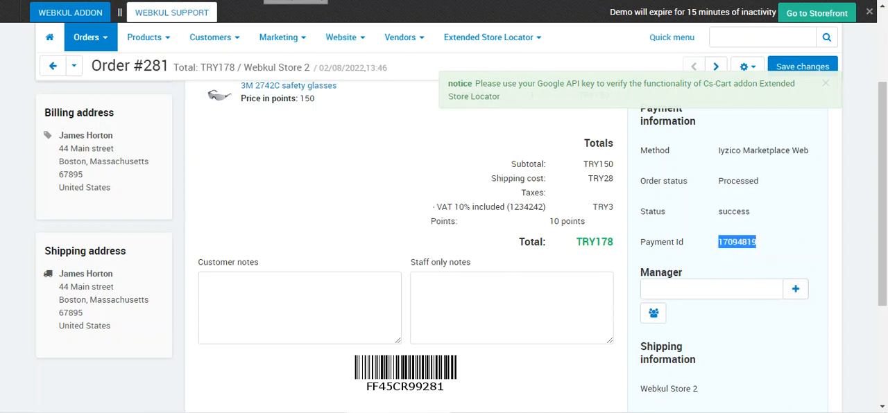
Step: Return to the order list, open the second-newest order and check its payment method
left_click(51, 66)
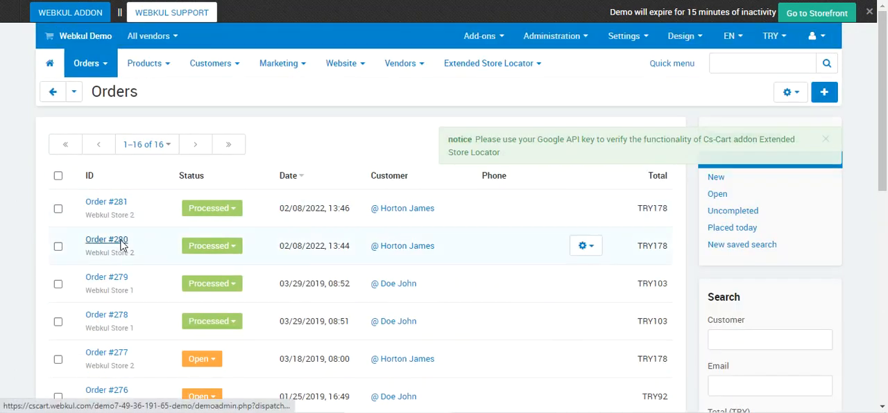
left_click(122, 239)
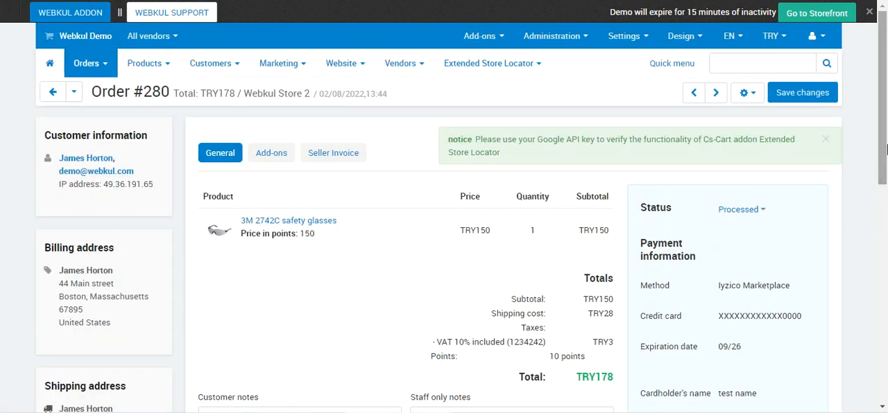
scroll(705, 263, "down", 3)
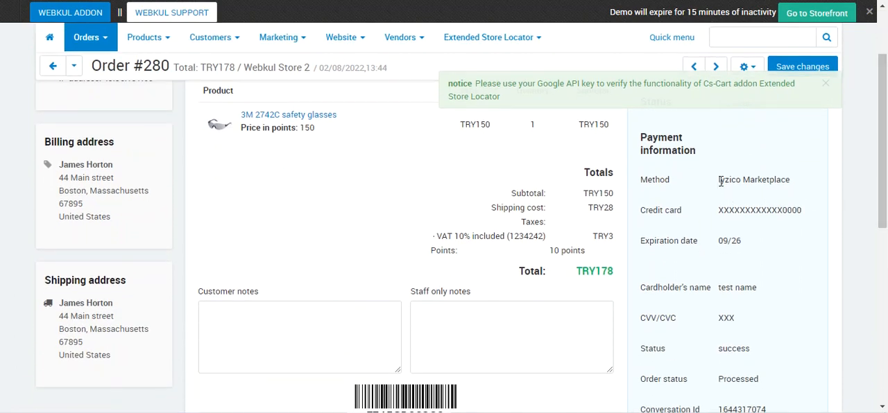
left_click_drag(720, 181, 792, 181)
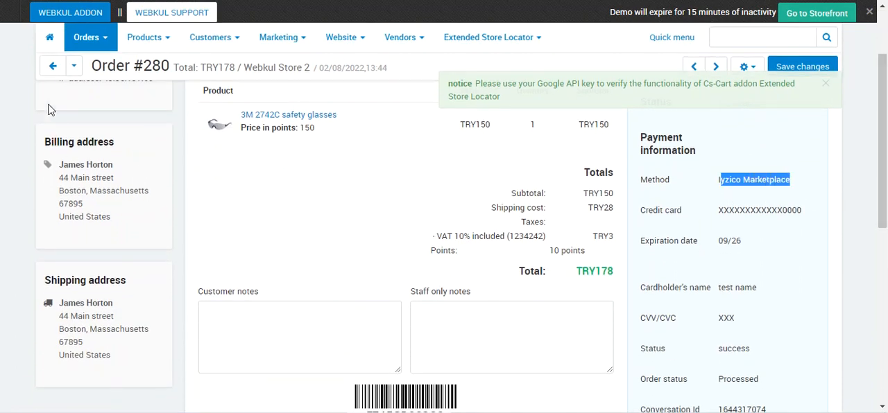
Step: Go back to the order list and reopen the newest order to compare its payment method
left_click(53, 67)
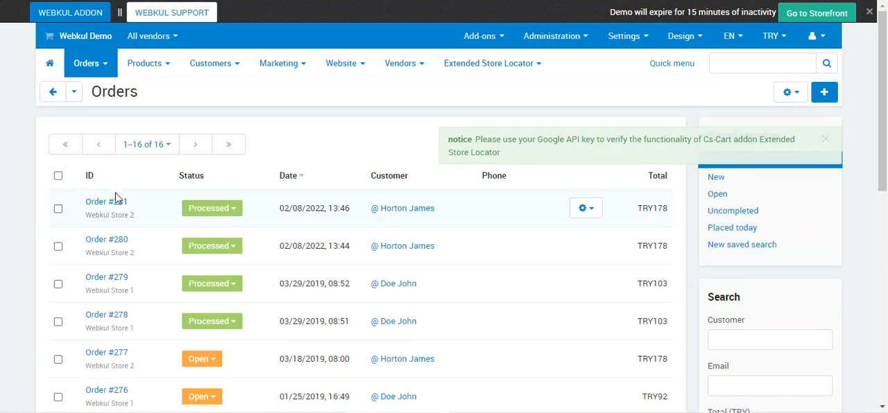
left_click(114, 201)
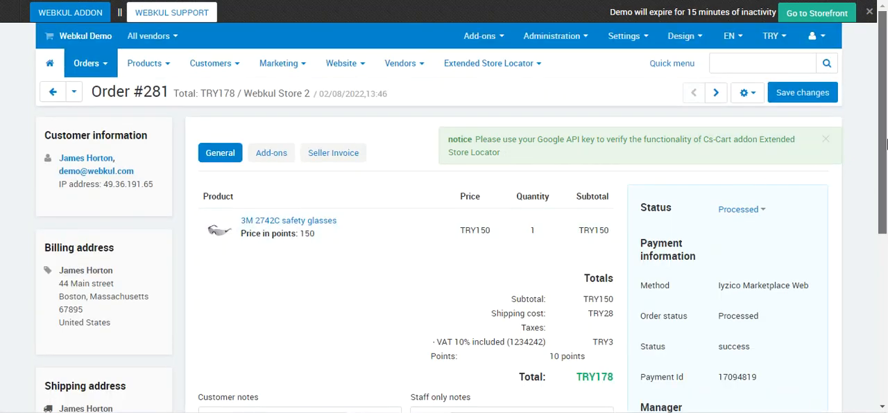
scroll(886, 143, "down", 1)
left_click_drag(722, 201, 808, 201)
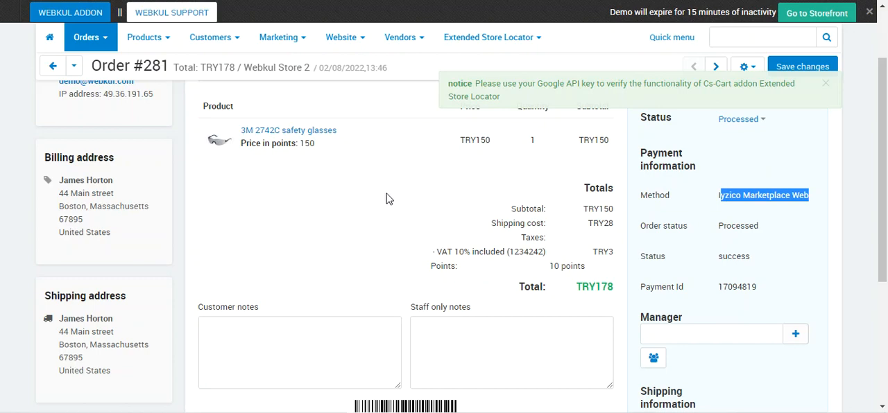
scroll(387, 199, "up", 2)
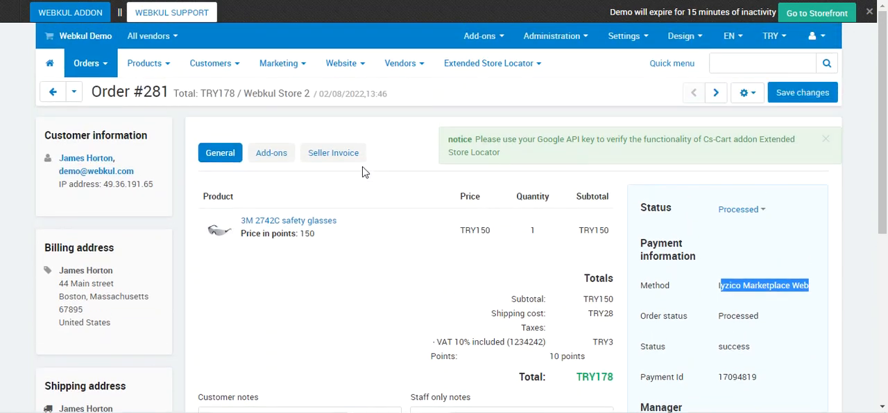
Step: Go to the installed add-ons, dismiss the notice, search for "iyzic" and open the Iyzico Marketplace Payment settings
mouse_move(502, 52)
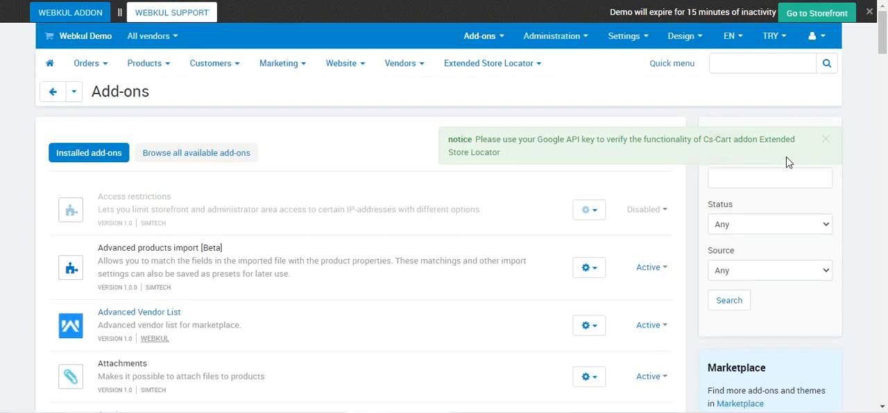
left_click(827, 143)
left_click(761, 175)
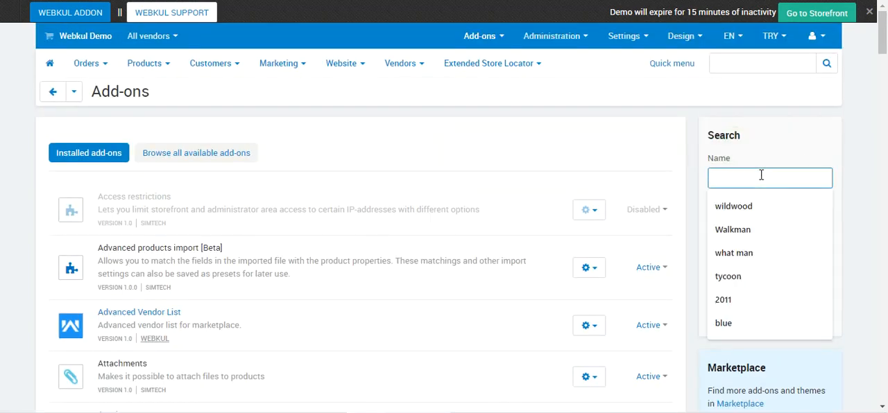
type("iyzic")
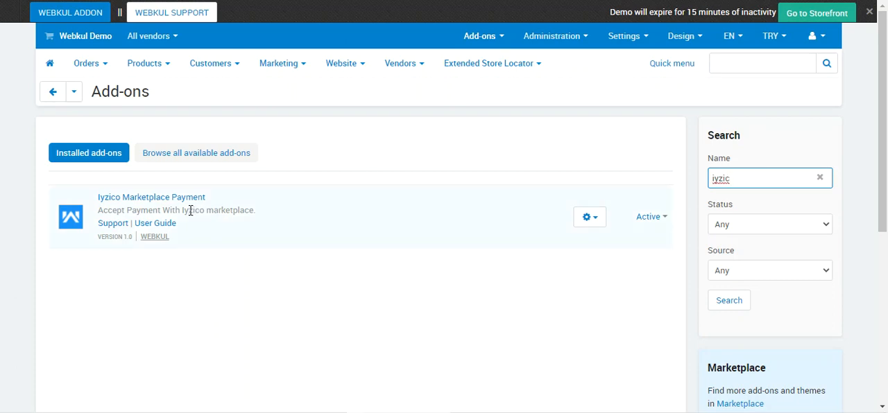
left_click(594, 228)
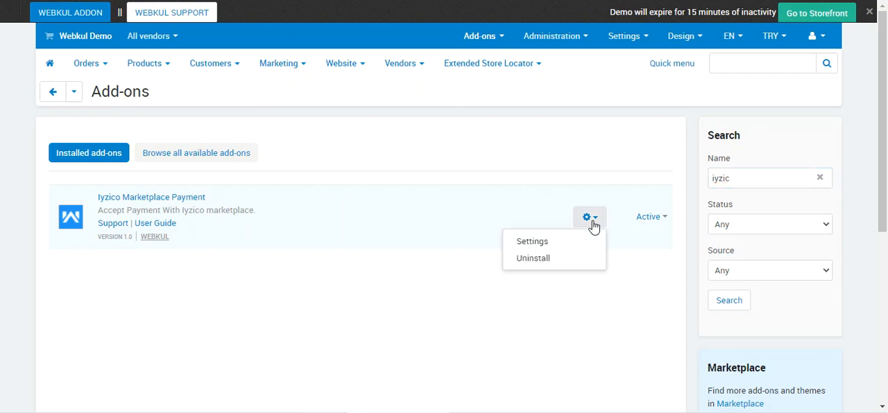
left_click(553, 249)
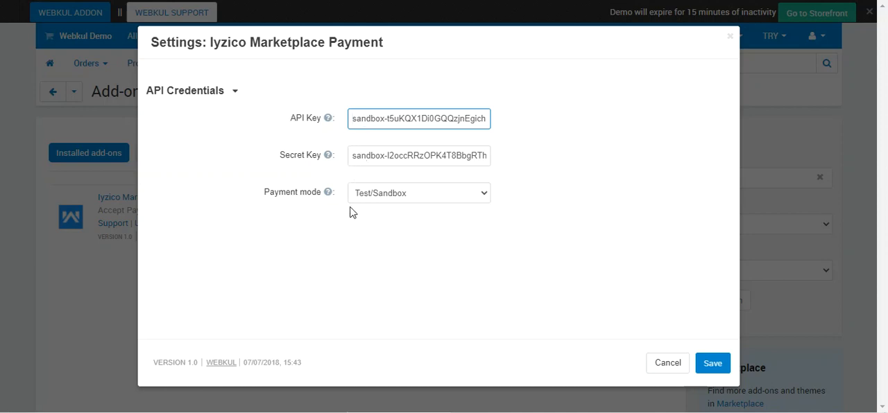
Step: Try the Test/Sandbox and Live/Production payment modes in the add-on settings and close the settings without saving
left_click(383, 196)
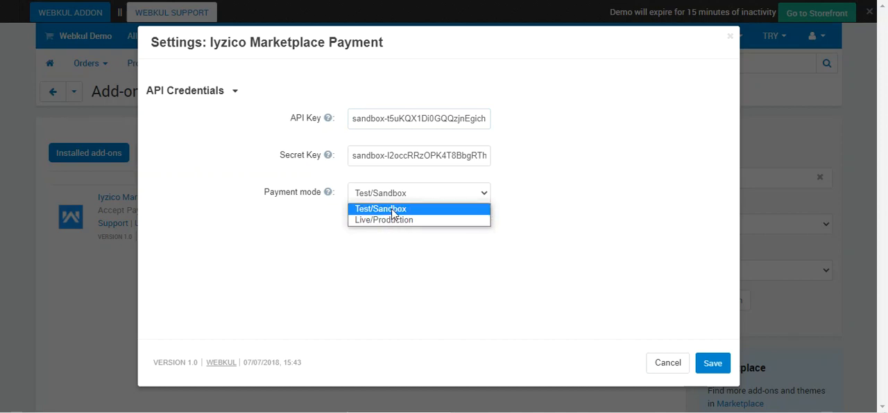
left_click(391, 209)
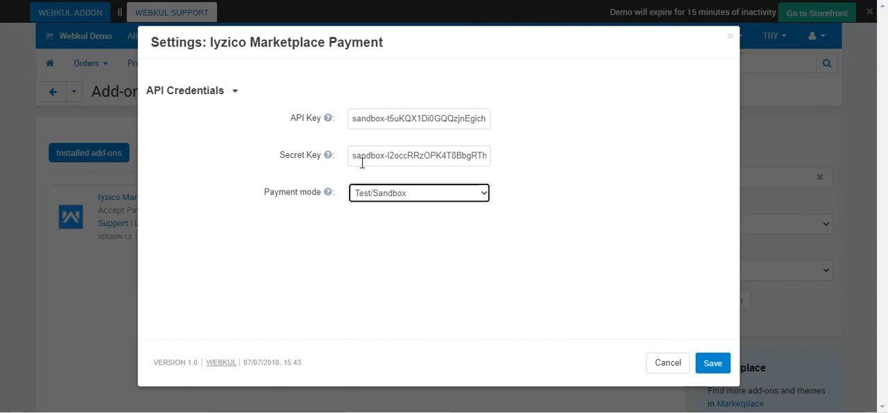
left_click(392, 194)
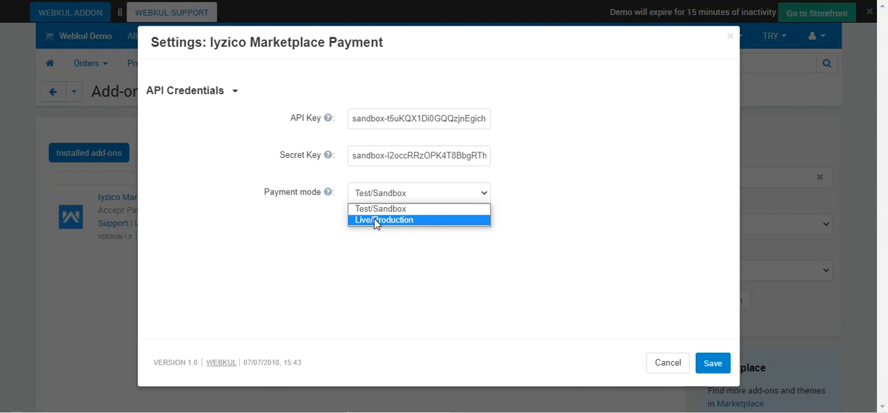
left_click(375, 220)
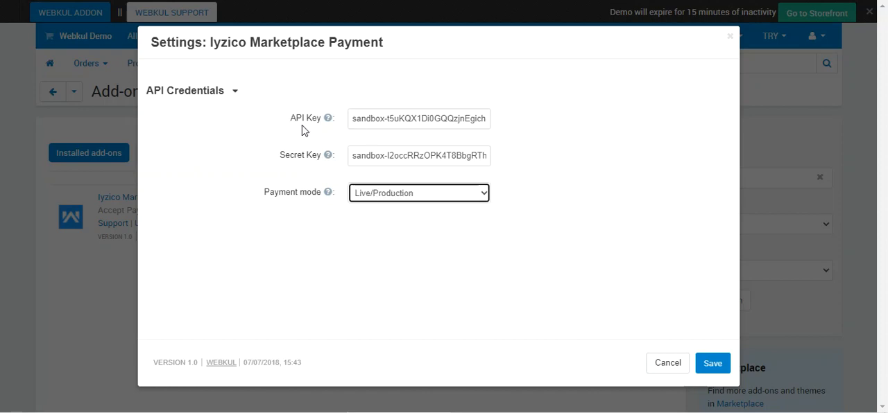
mouse_move(324, 189)
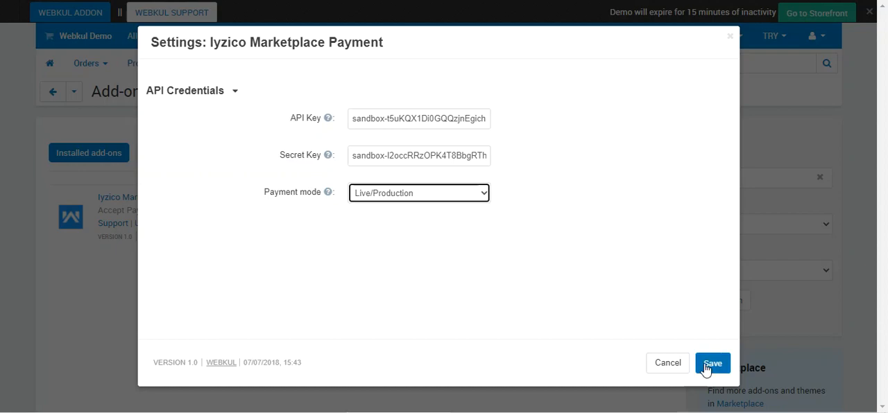
left_click(676, 364)
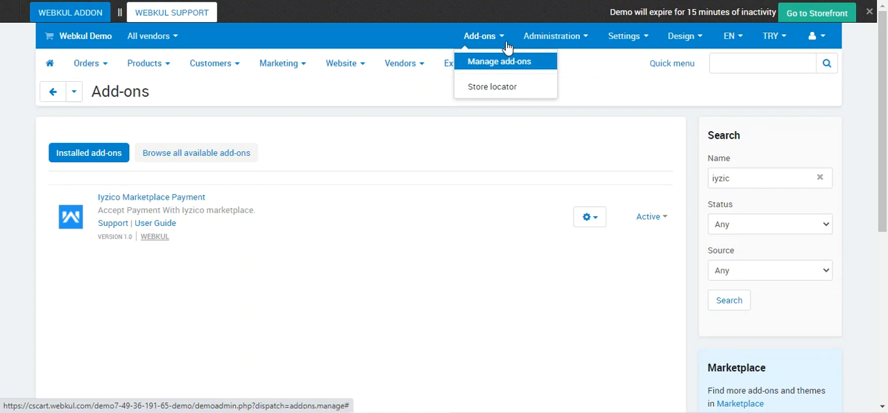
Step: Go to the store's payment methods, look through the blank new payment method form and cancel it
mouse_move(563, 46)
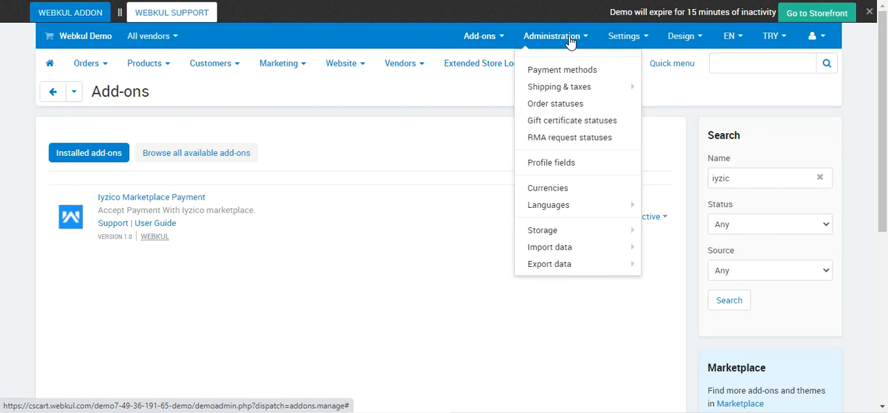
left_click(575, 73)
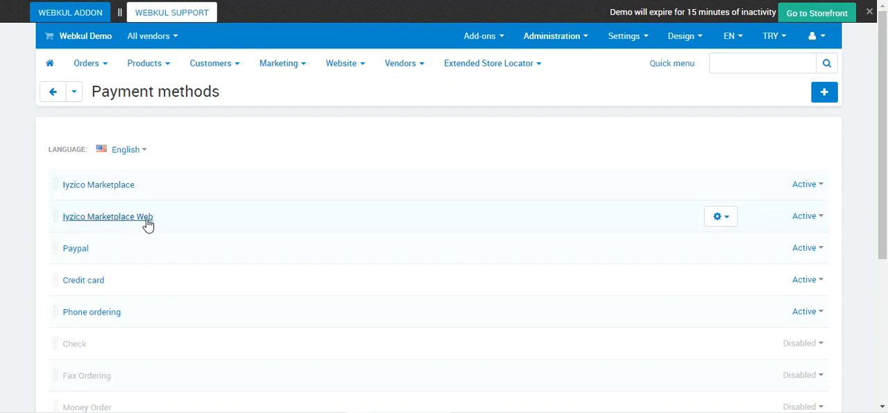
left_click(824, 95)
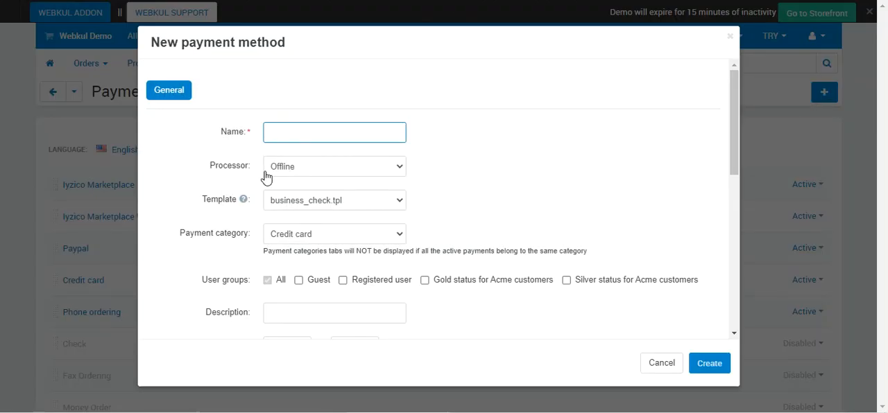
scroll(257, 234, "down", 2)
scroll(256, 238, "up", 2)
left_click(666, 366)
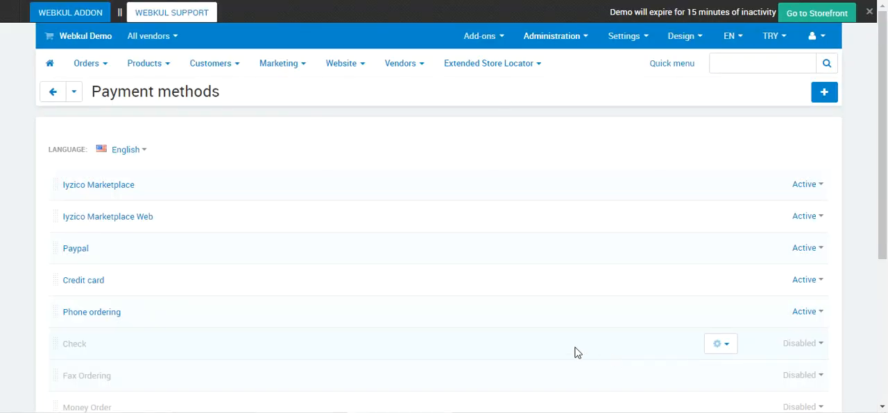
Step: Open the Iyzico Marketplace payment method and examine its name and the Iyzico Payment Gateway options among the processors
left_click(115, 187)
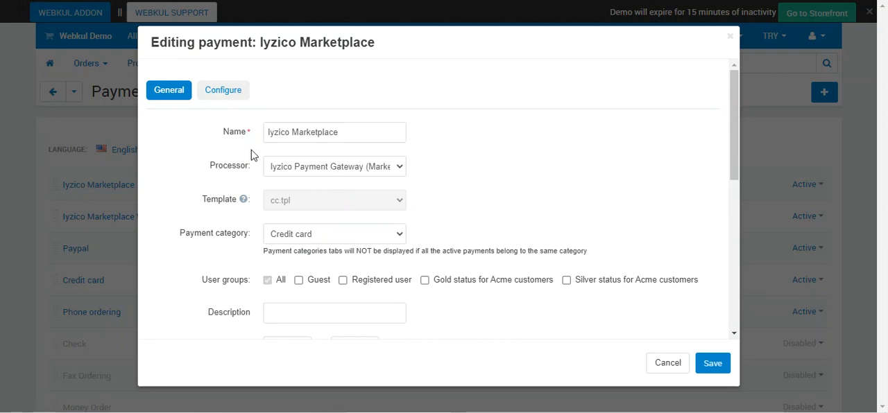
left_click_drag(337, 137, 248, 137)
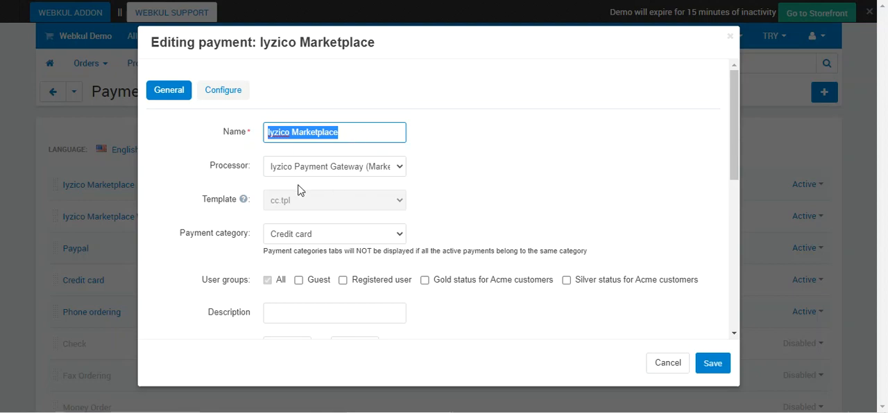
left_click(389, 171)
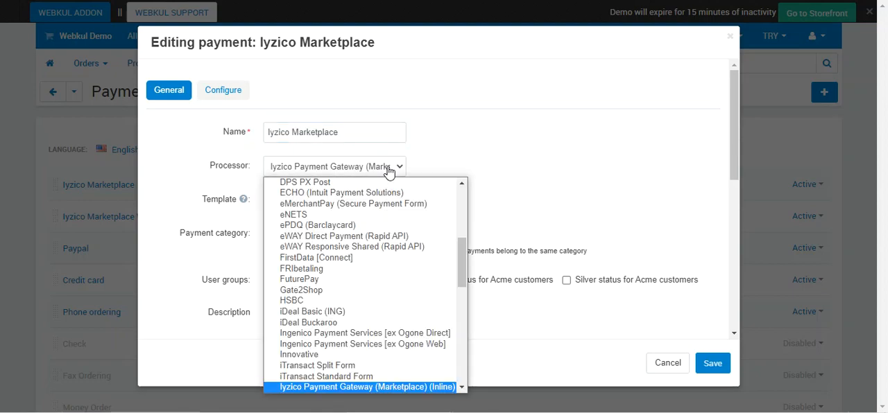
scroll(368, 395, "down", 1)
scroll(368, 395, "down", 1)
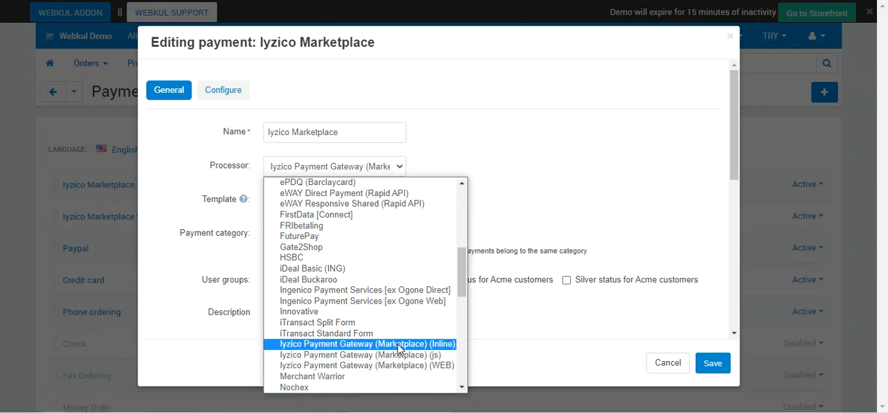
left_click(562, 158)
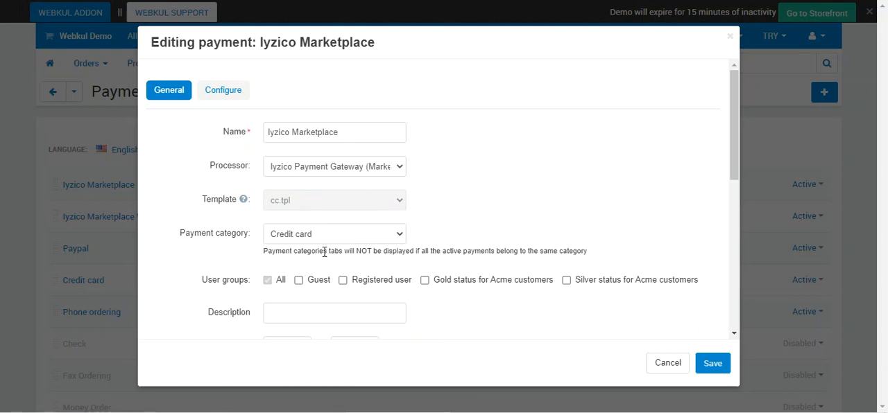
Step: Review the remaining general settings of Iyzico Marketplace, including surcharge, taxes, payment instructions and icon
scroll(370, 250, "down", 3)
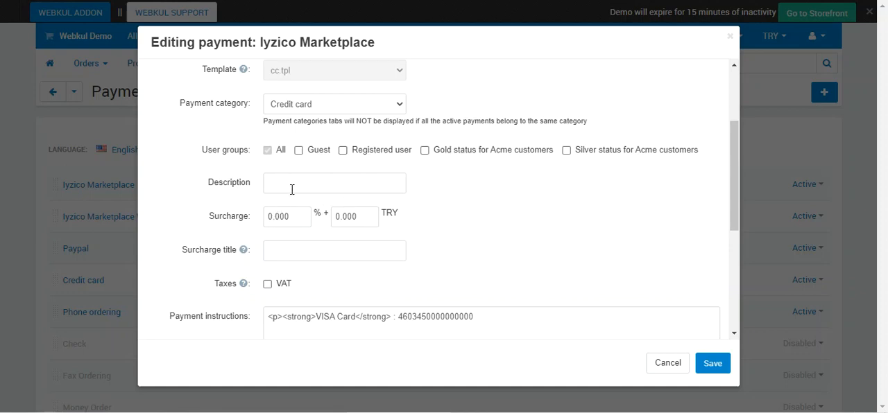
scroll(292, 189, "down", 1)
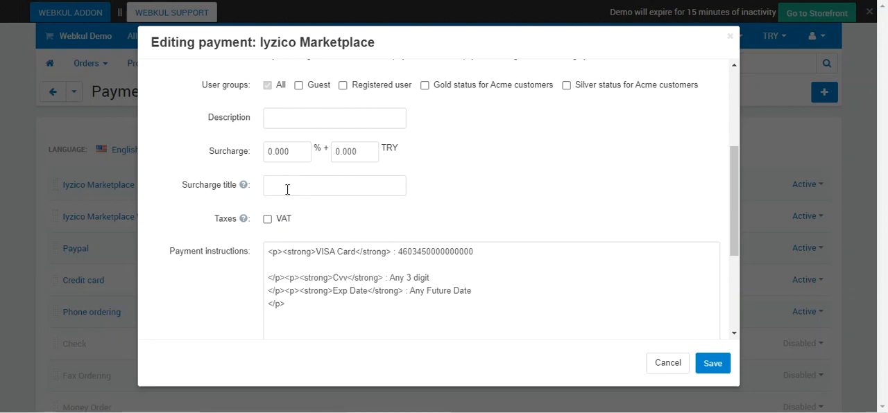
left_click(287, 189)
scroll(288, 189, "down", 2)
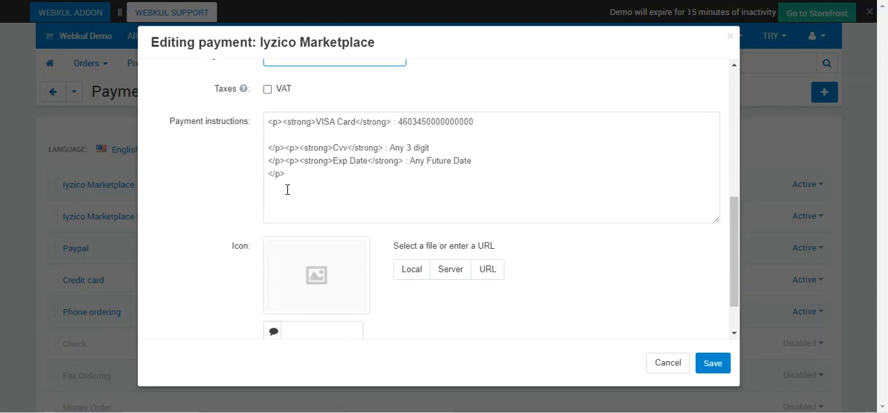
left_click_drag(175, 123, 386, 201)
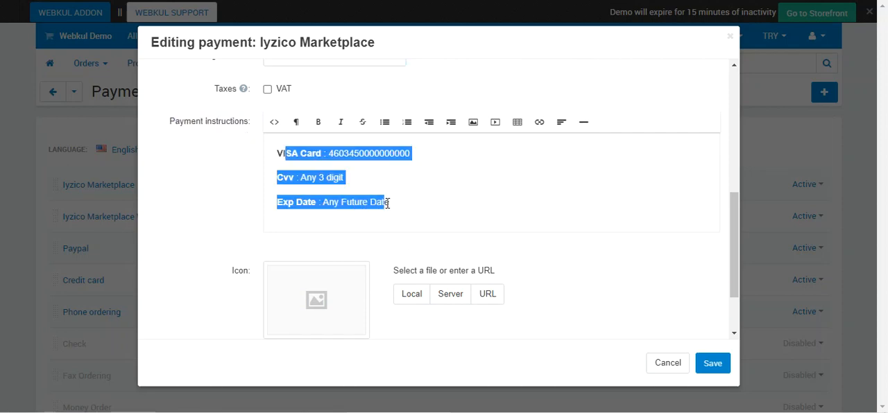
scroll(385, 208, "down", 1)
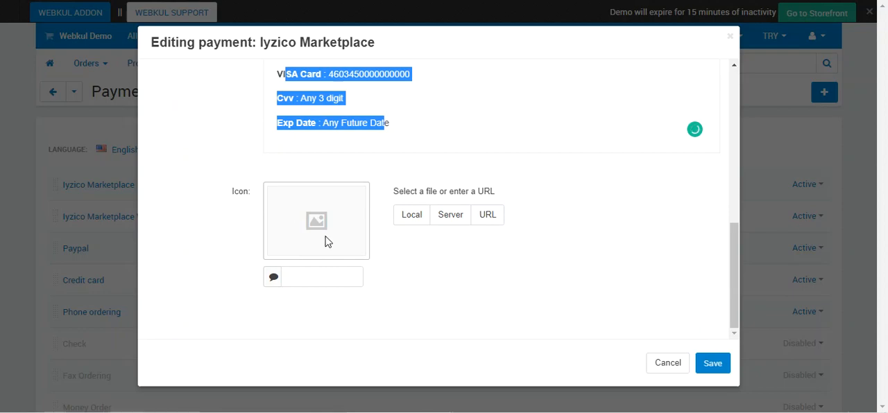
scroll(318, 240, "up", 6)
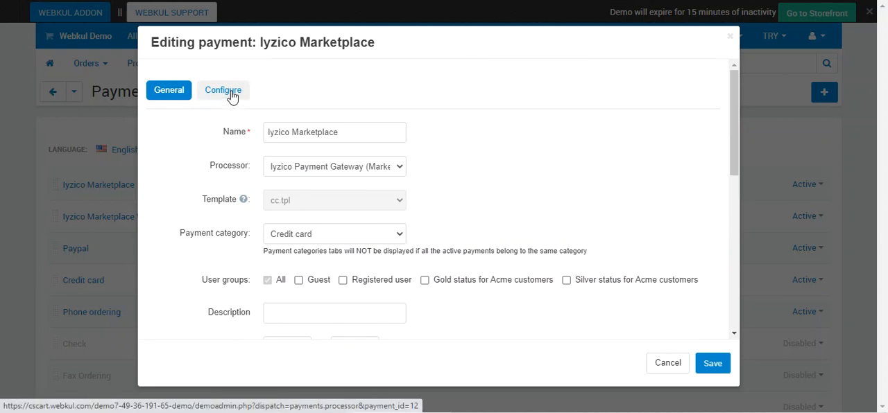
Step: Show the Iyzico Marketplace configuration and examine the order status choices for successful and failed payments
left_click(231, 93)
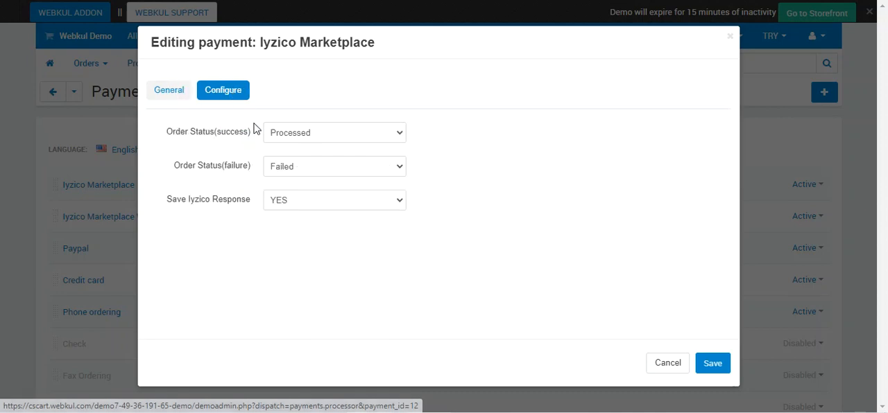
left_click_drag(173, 135, 228, 145)
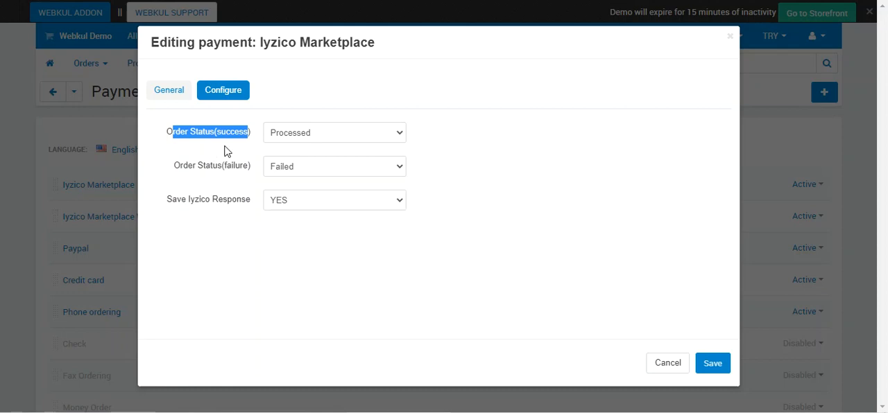
left_click(229, 149)
left_click(319, 138)
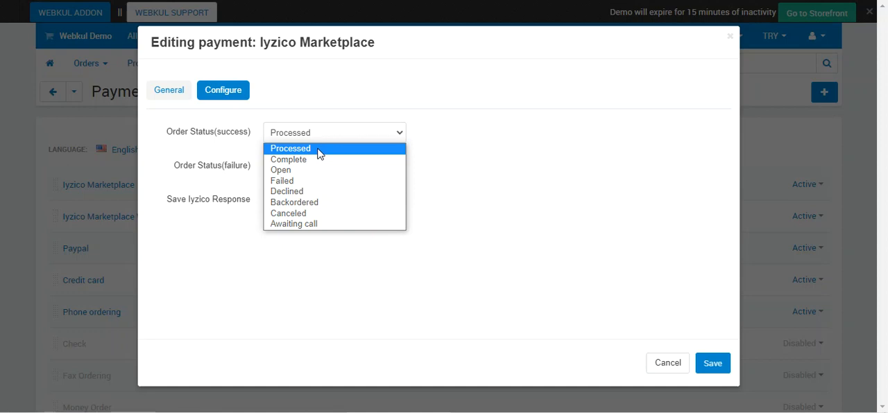
left_click(184, 146)
left_click_drag(179, 169, 247, 174)
left_click(288, 173)
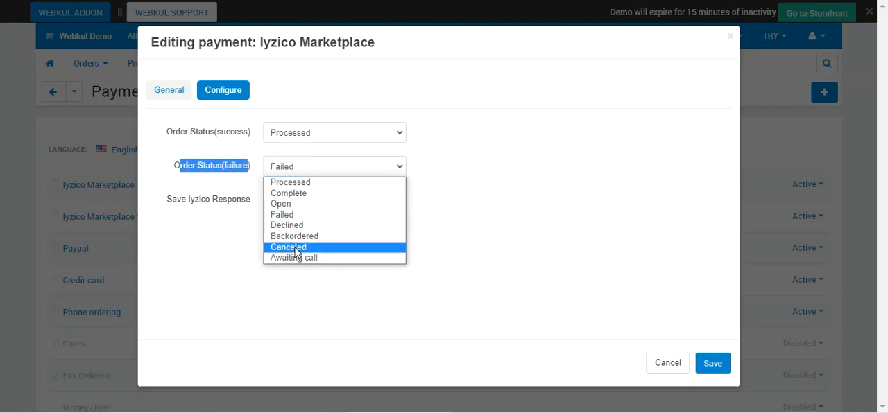
left_click(206, 178)
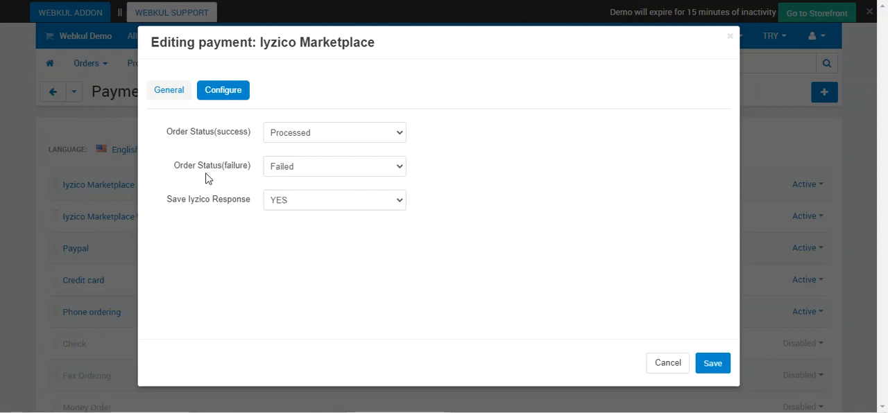
Step: Check the Save Iyzico Response choices and close the Iyzico Marketplace payment method without saving
left_click_drag(172, 203, 251, 203)
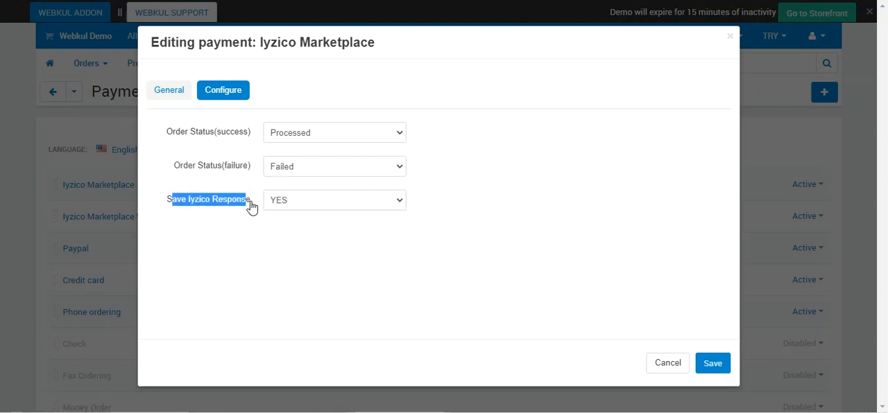
left_click(300, 206)
left_click(303, 215)
left_click(300, 260)
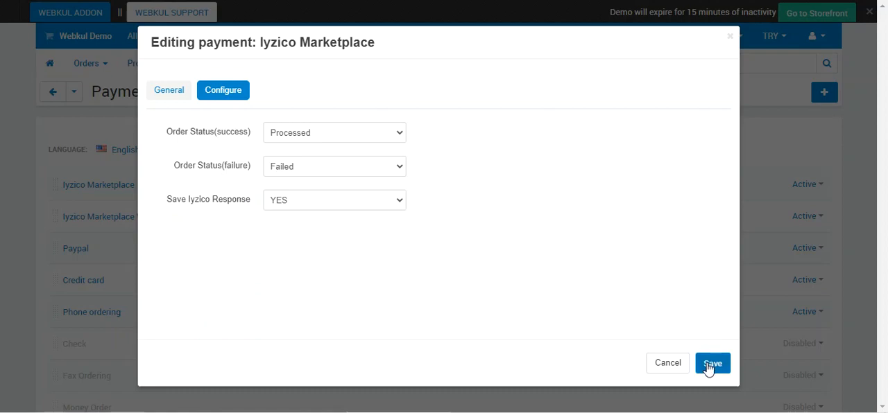
left_click(666, 365)
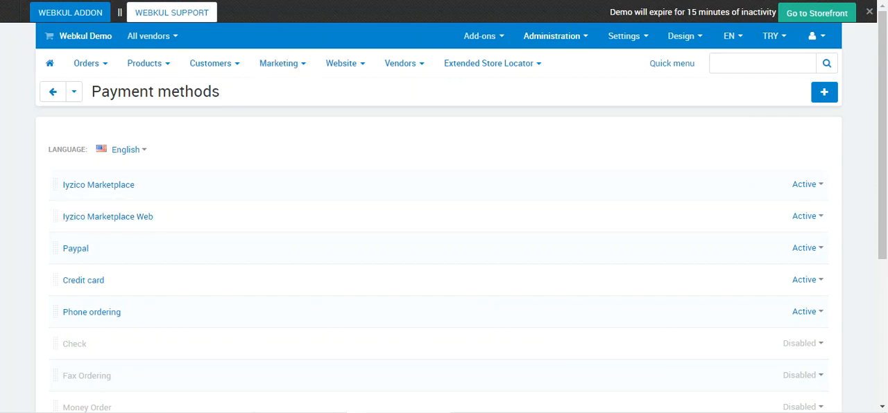
Step: Open the Iyzico Marketplace Web payment method and examine its name and the available Iyzico processor variants
left_click(128, 219)
left_click(372, 134)
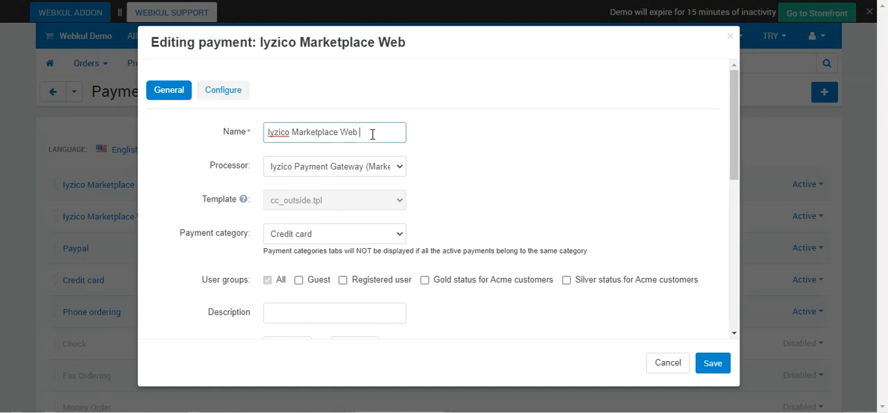
left_click_drag(372, 134, 267, 132)
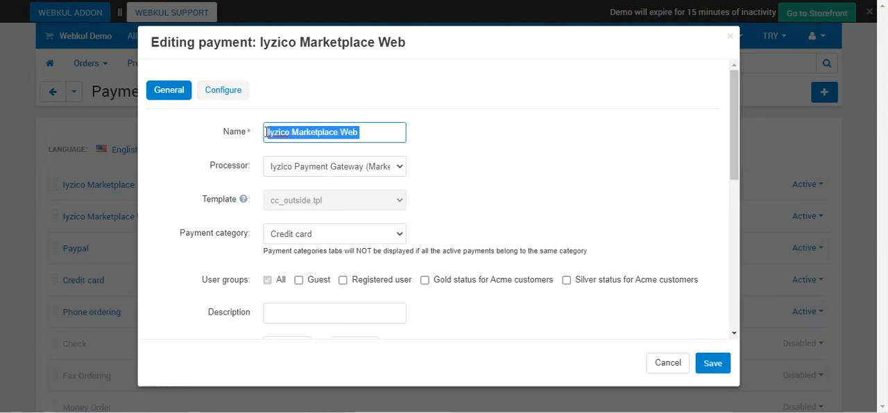
left_click(393, 135)
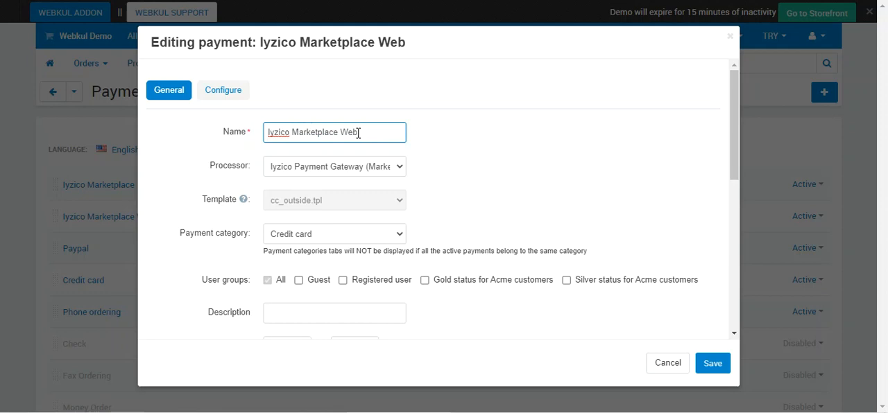
left_click_drag(358, 133, 254, 144)
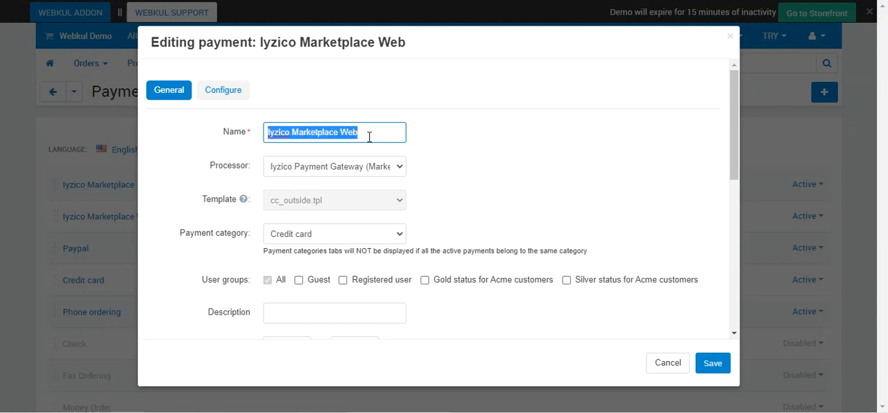
left_click(330, 174)
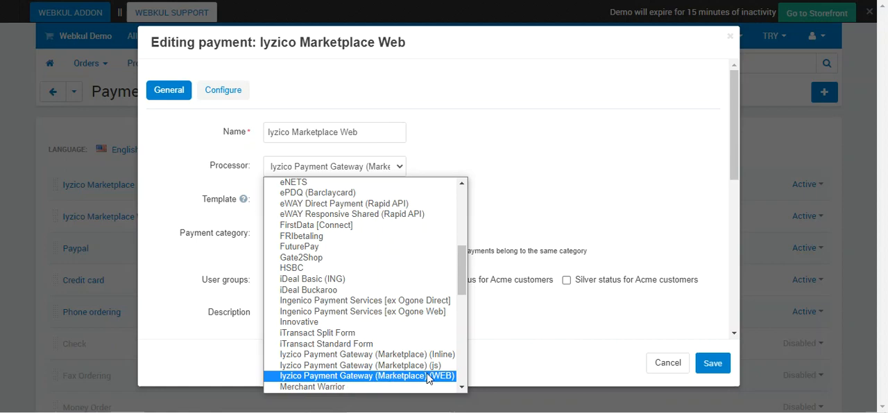
left_click(552, 138)
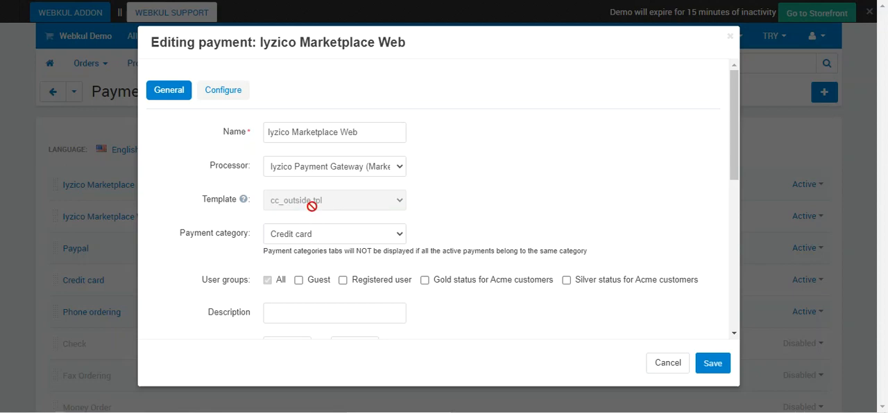
Step: Review the general settings of Iyzico Marketplace Web, from payment category and user groups to surcharge, payment instructions and icon
scroll(352, 251, "down", 2)
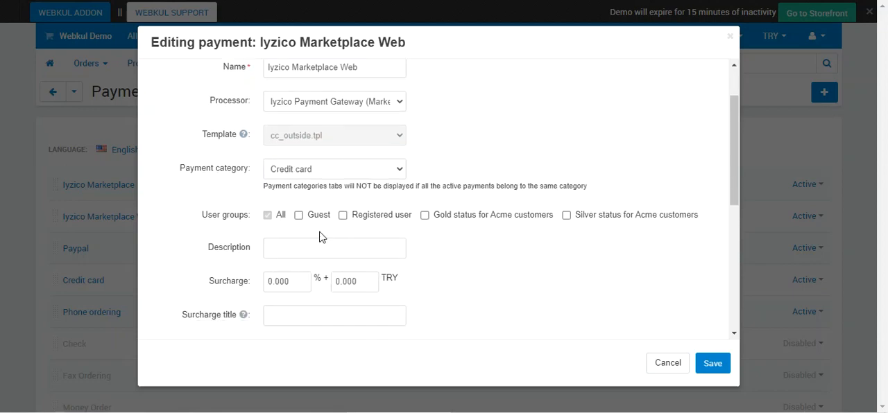
scroll(335, 248, "down", 9)
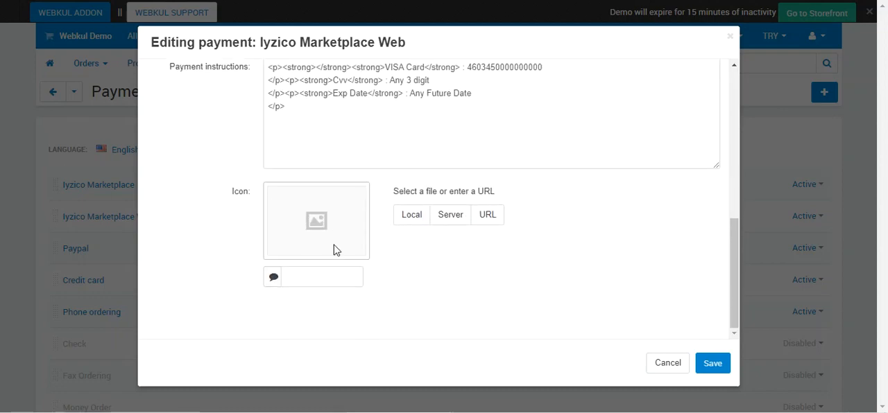
scroll(334, 250, "up", 10)
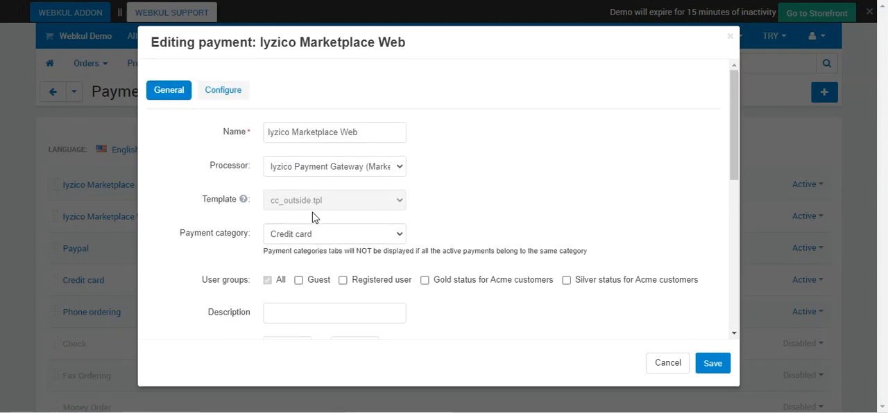
Step: Examine the success status, failure status and Save Iyzico Response settings of Iyzico Marketplace Web, leaving the payment method without saving
left_click(231, 98)
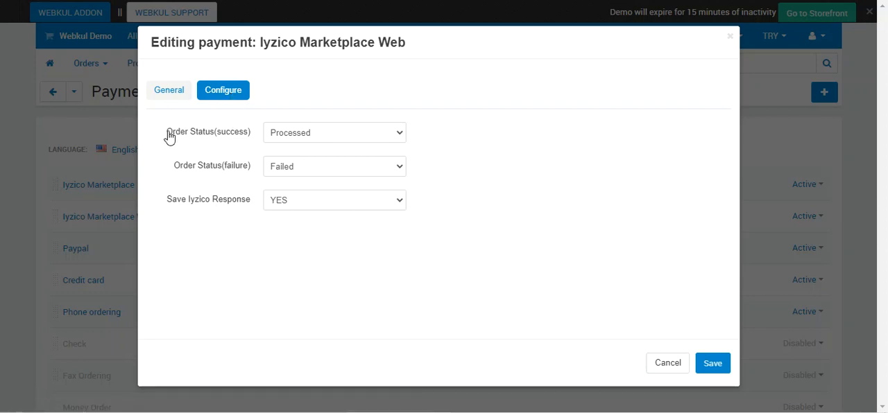
left_click_drag(168, 137, 253, 137)
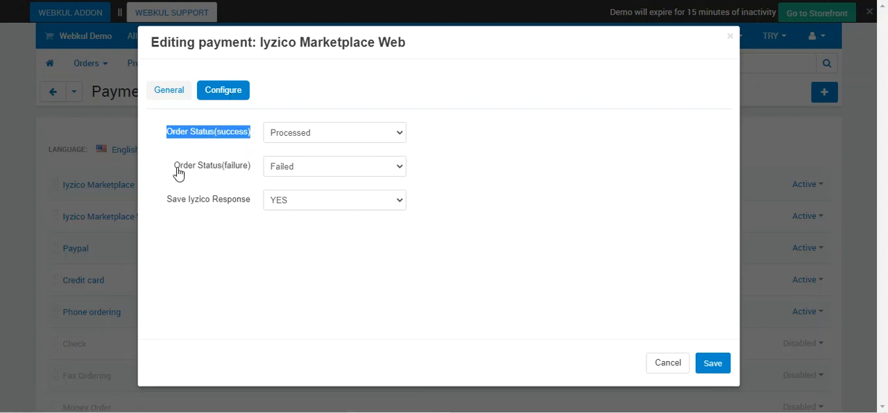
left_click_drag(173, 172, 254, 174)
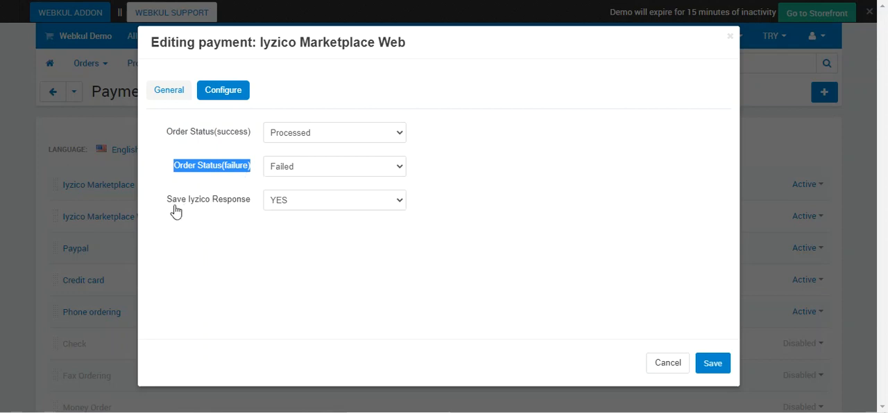
left_click_drag(167, 201, 251, 202)
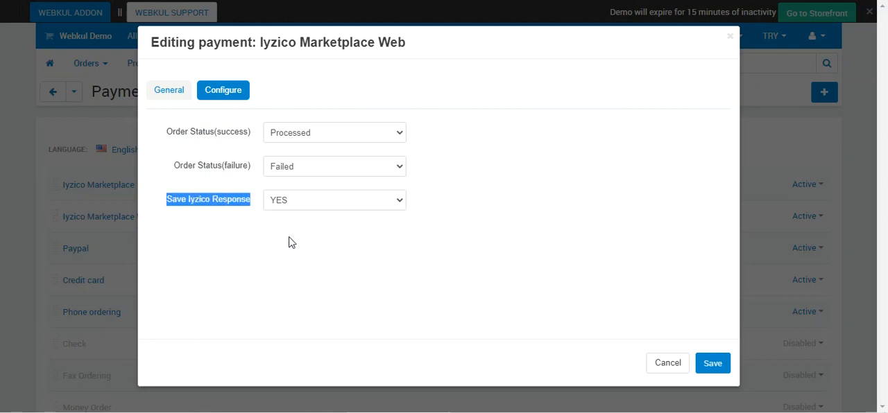
left_click(671, 366)
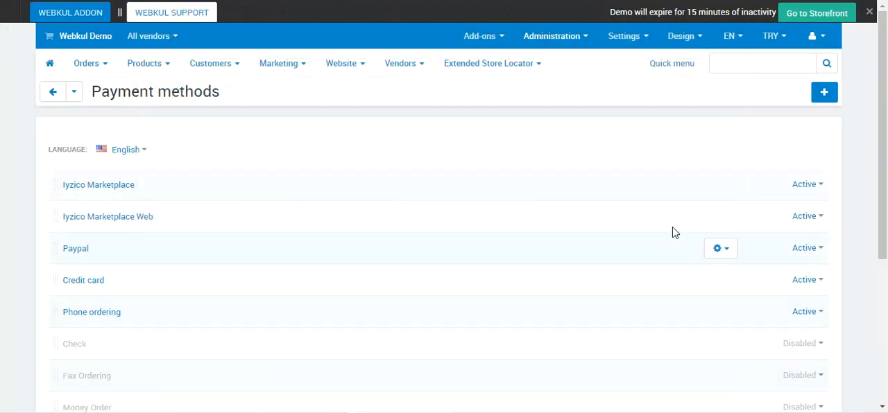
Step: Switch from the storefront to the vendor panel and open the Webkul Store 2 vendor profile for editing
left_click(774, 36)
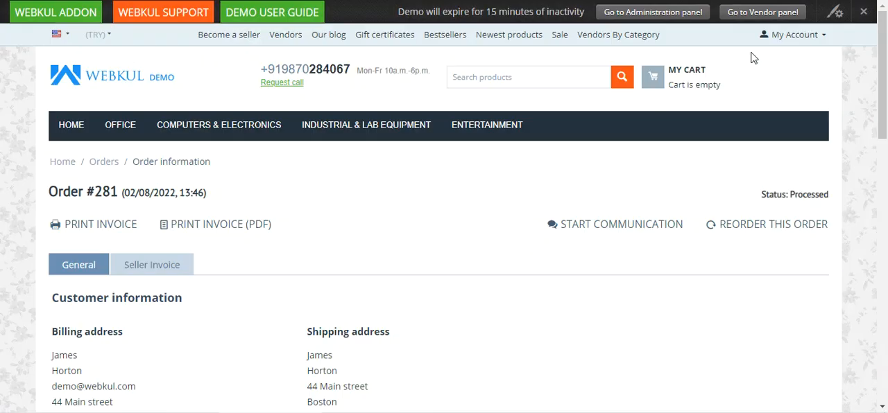
left_click(762, 12)
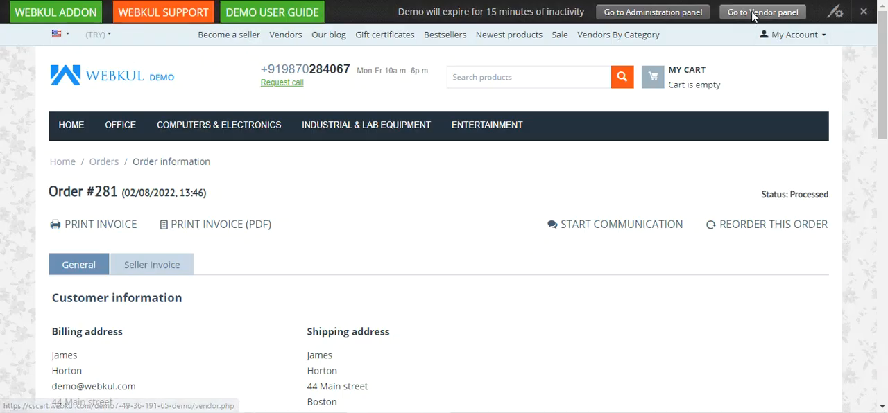
left_click(378, 281)
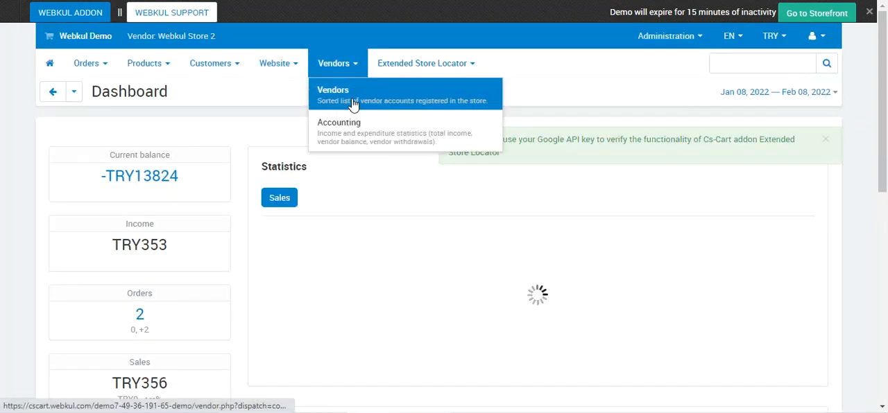
left_click(354, 103)
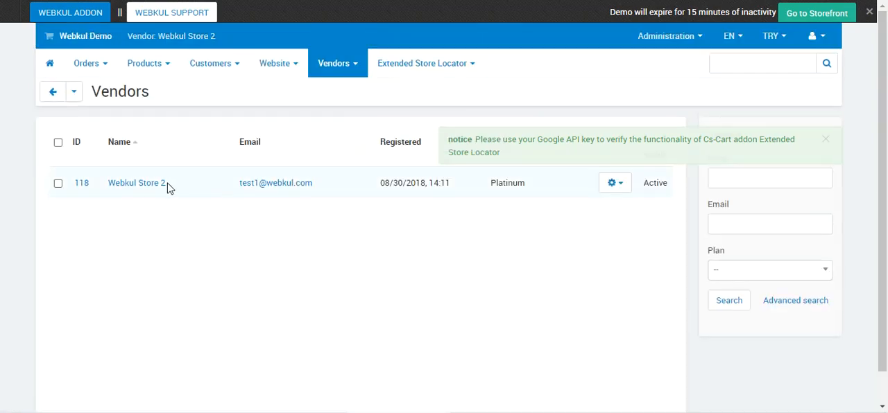
left_click(142, 183)
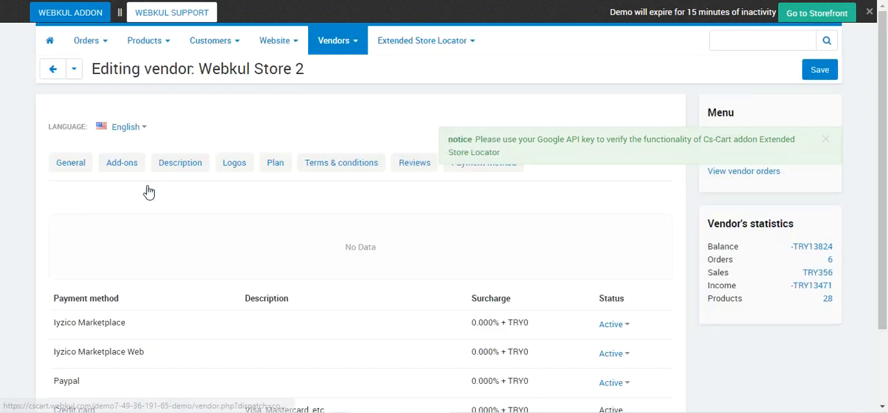
Step: Review the vendor's general information and its add-on settings, including the Iyzico Submerchant section with the submerchant key
scroll(147, 192, "down", 2)
scroll(148, 192, "down", 3)
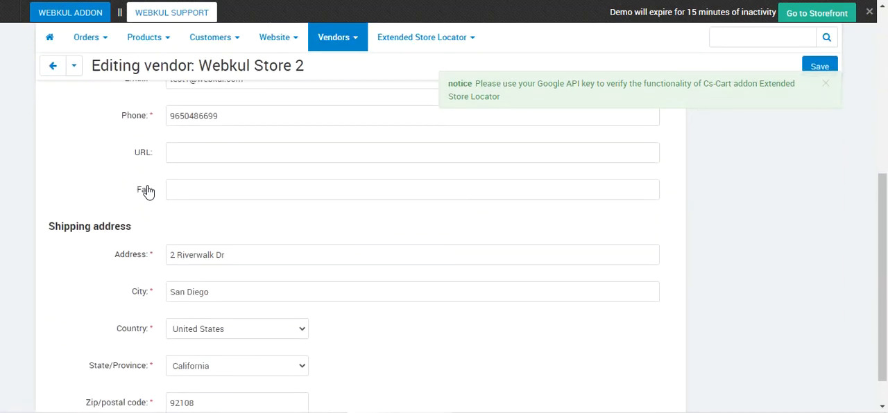
scroll(147, 191, "up", 5)
scroll(149, 191, "down", 4)
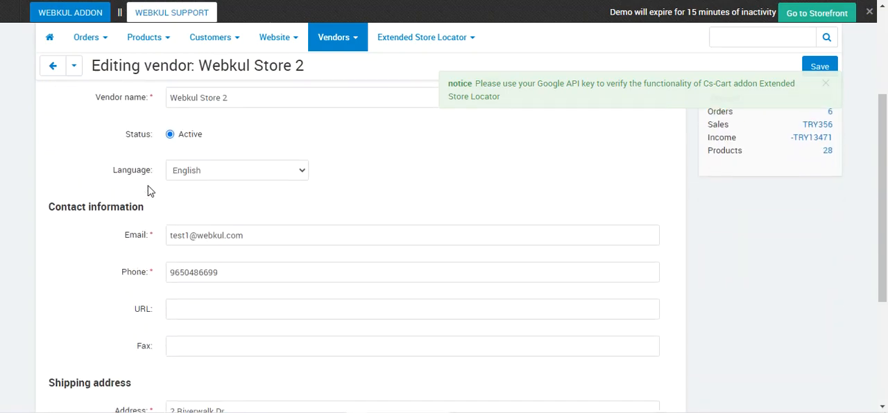
scroll(152, 191, "up", 5)
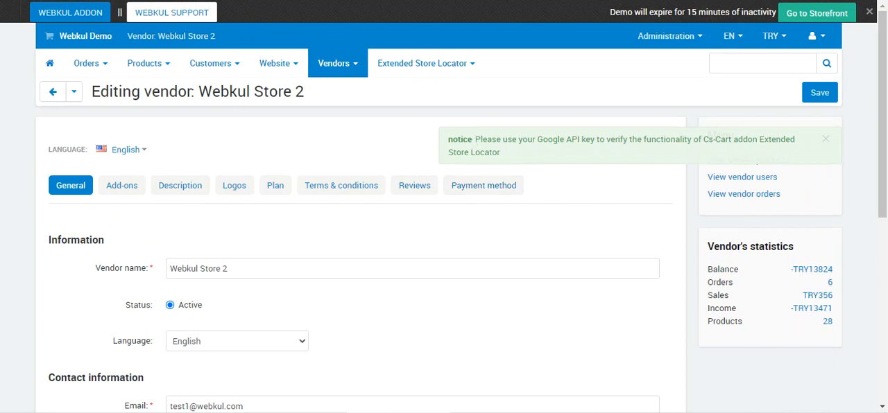
left_click(122, 186)
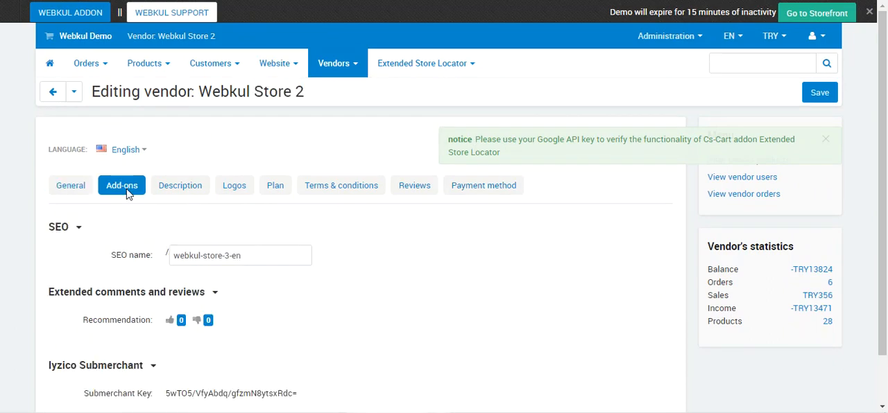
scroll(180, 246, "down", 1)
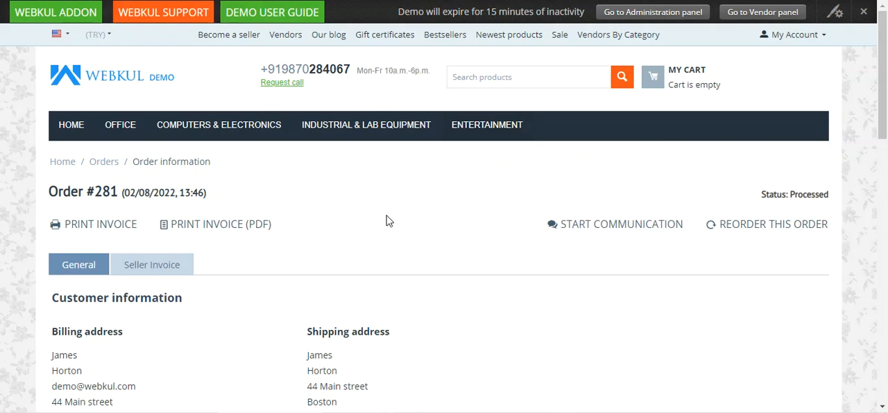
Step: Check the payment method and amounts in the summary of the customer's order on the storefront
scroll(387, 220, "down", 10)
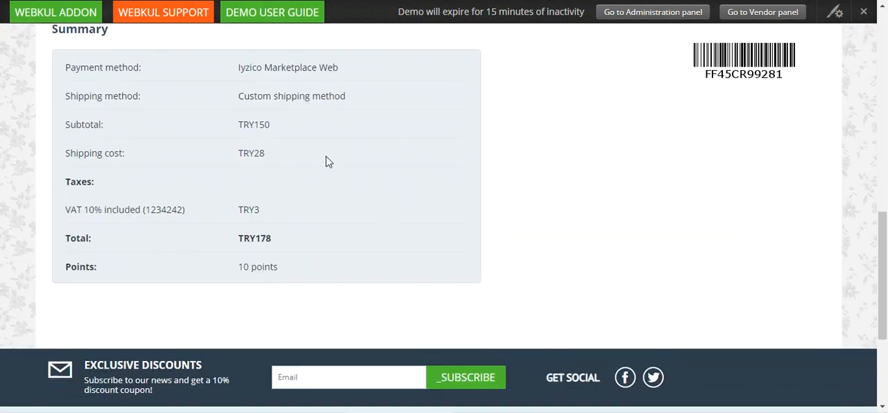
left_click_drag(238, 67, 342, 74)
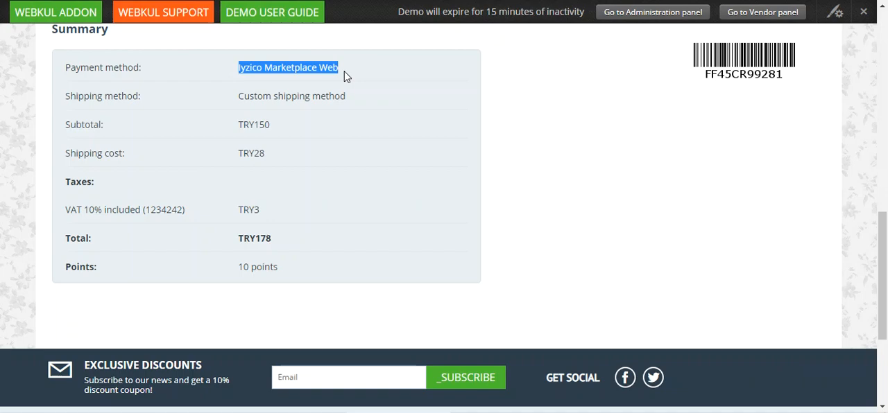
left_click(347, 76)
scroll(357, 111, "up", 10)
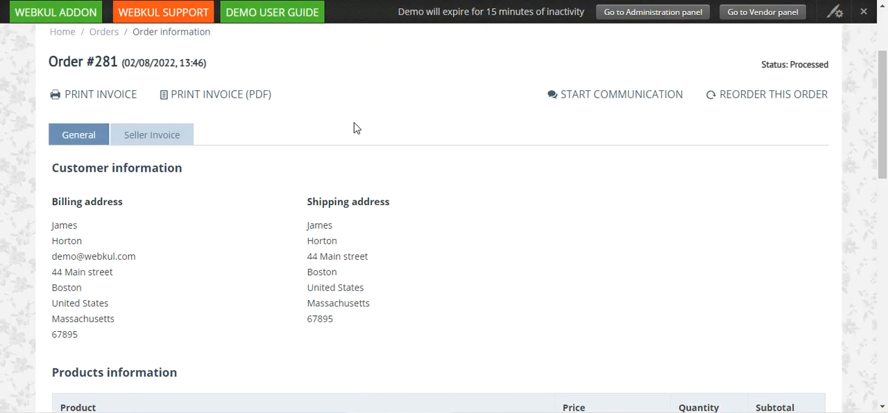
scroll(354, 129, "up", 3)
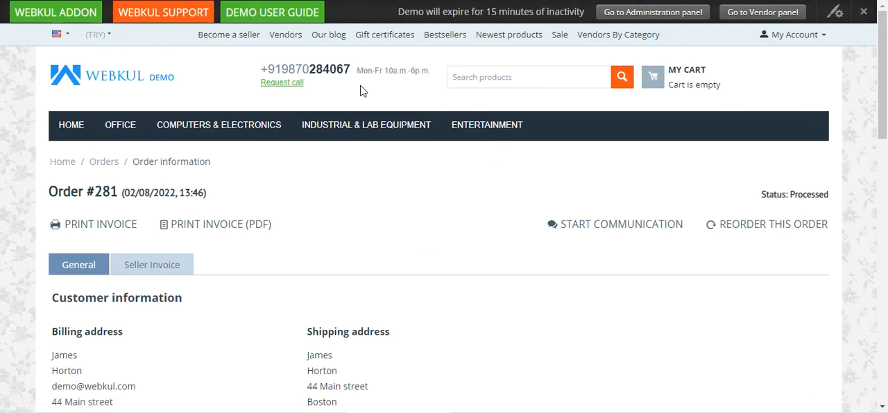